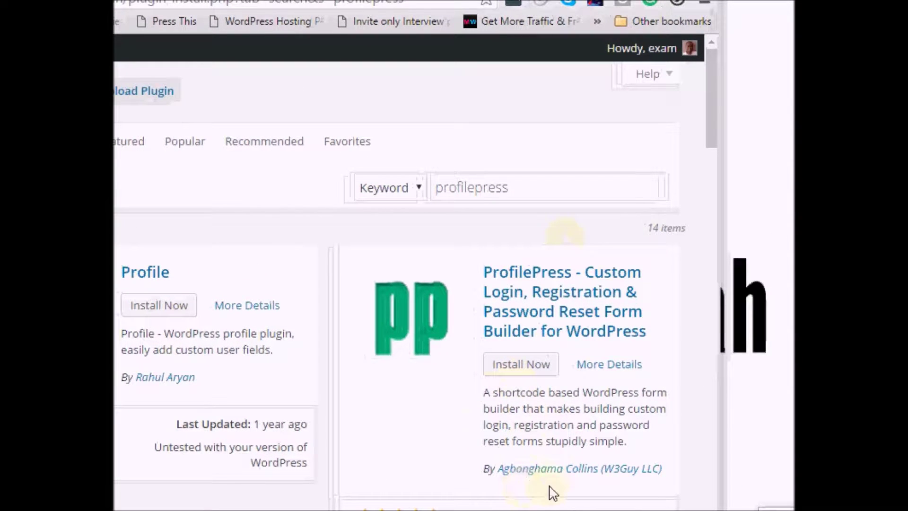
Step: Install and activate the ProfilePress - Custom Login, Registration & Password Reset Form Builder plugin
{"action": "left_click", "coordinate": [516, 376]}
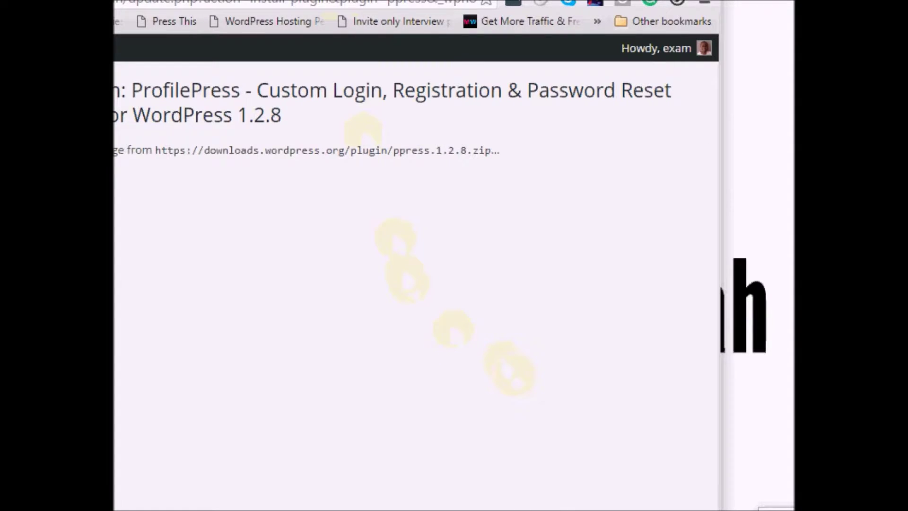
{"action": "left_click_drag", "start_coordinate": [337, 0], "coordinate": [336, 21]}
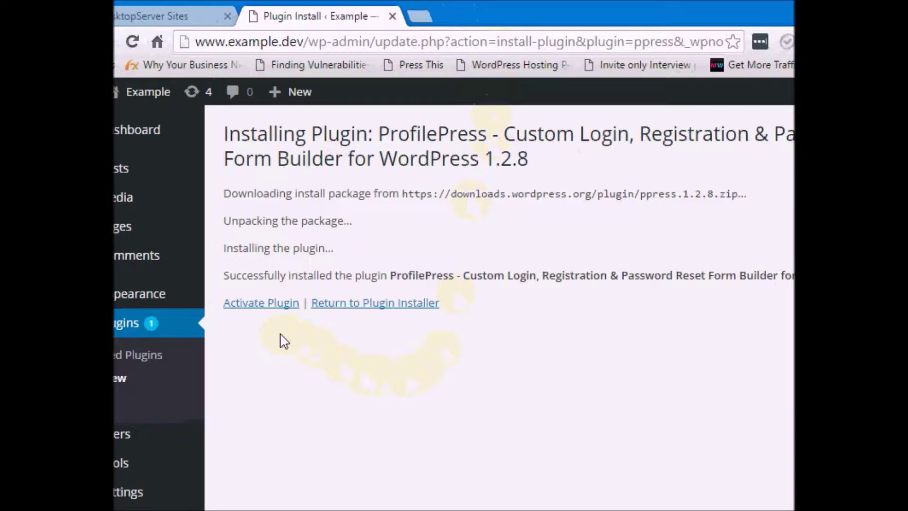
{"action": "left_click", "coordinate": [259, 306]}
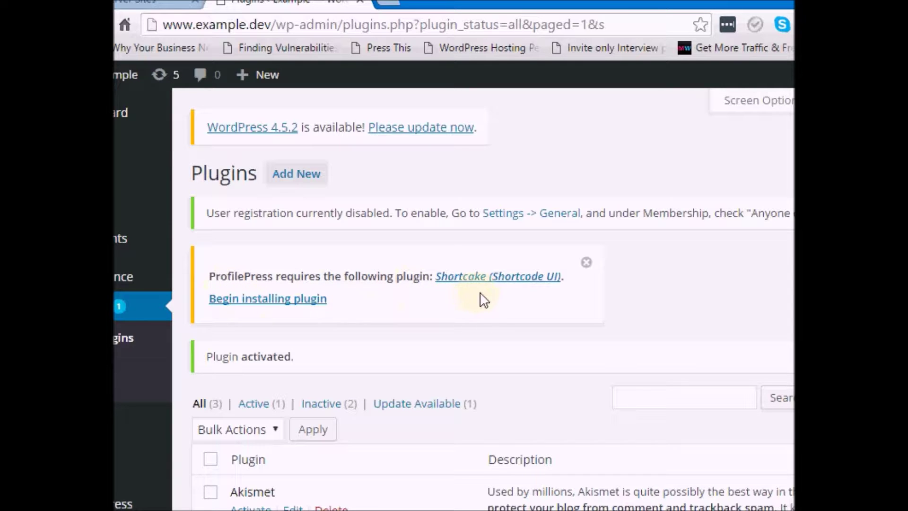
Step: Install the required Shortcake (Shortcode UI) plugin and return to the Dashboard
{"action": "left_click", "coordinate": [246, 300]}
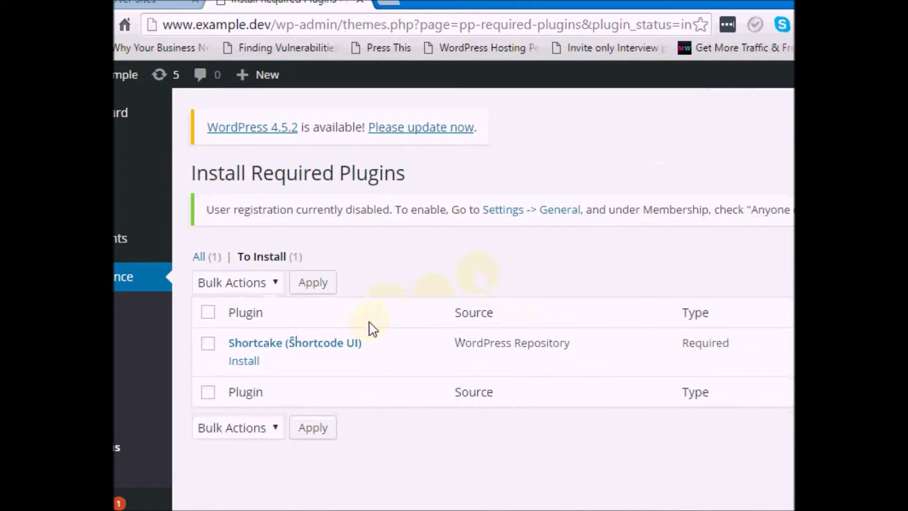
{"action": "left_click", "coordinate": [244, 362]}
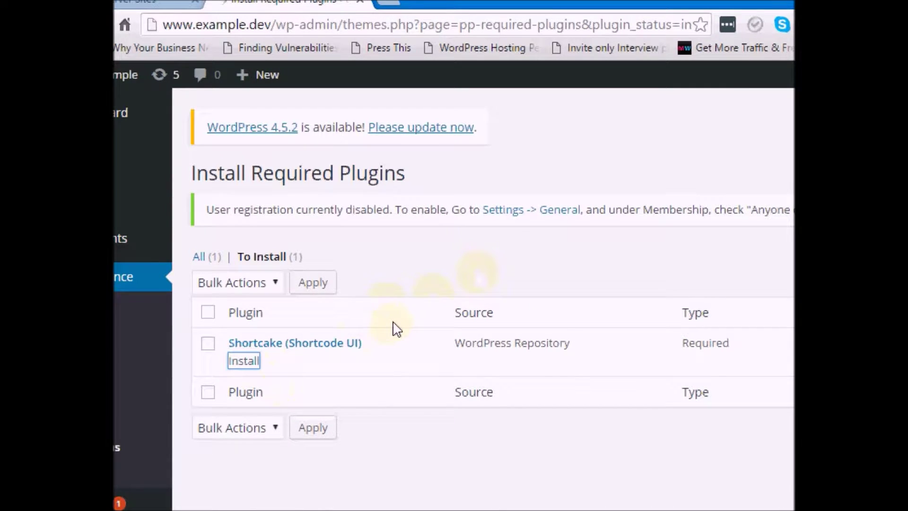
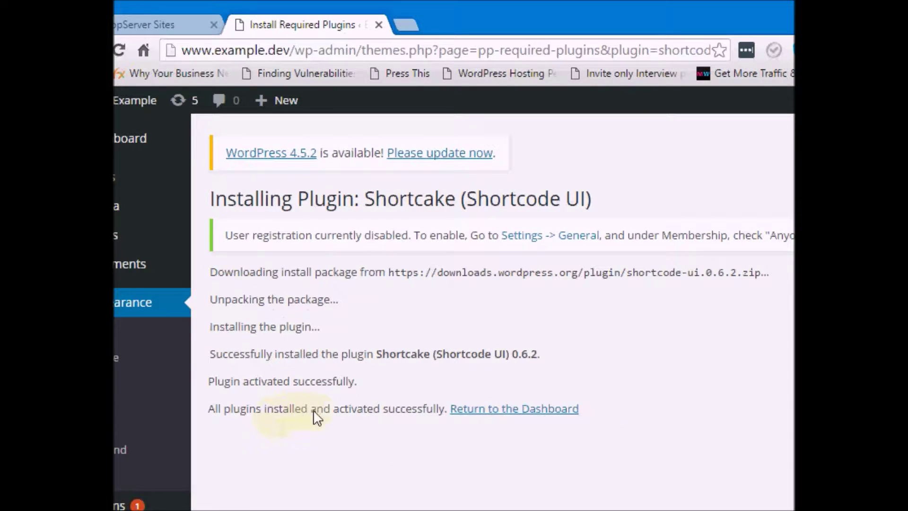
{"action": "left_click", "coordinate": [514, 411]}
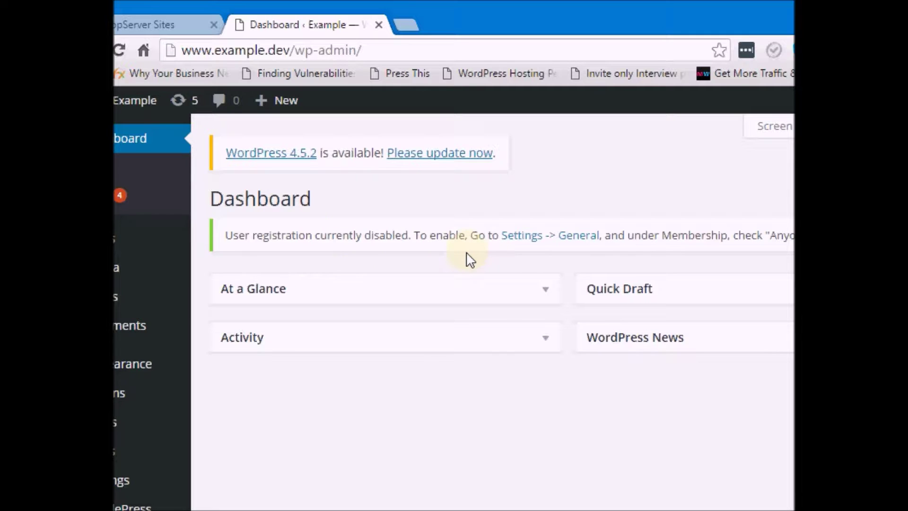
Step: Allow anyone to register under Membership in the site's General Settings and save the changes
{"action": "left_click", "coordinate": [473, 28]}
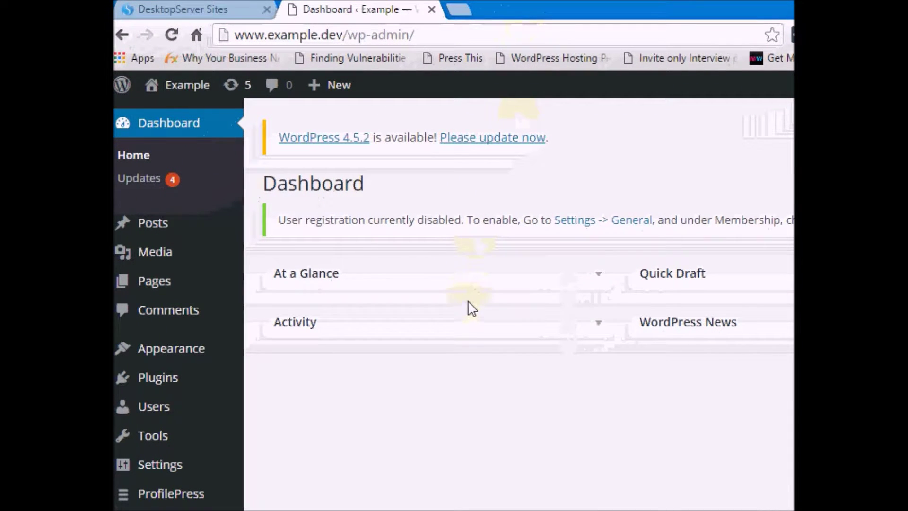
{"action": "left_click_drag", "start_coordinate": [600, 3], "coordinate": [644, 5]}
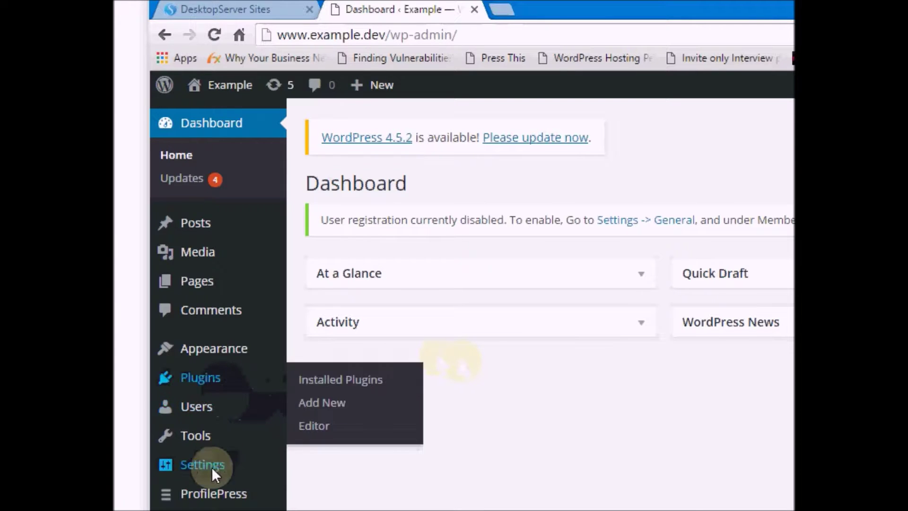
{"action": "mouse_move", "coordinate": [210, 473]}
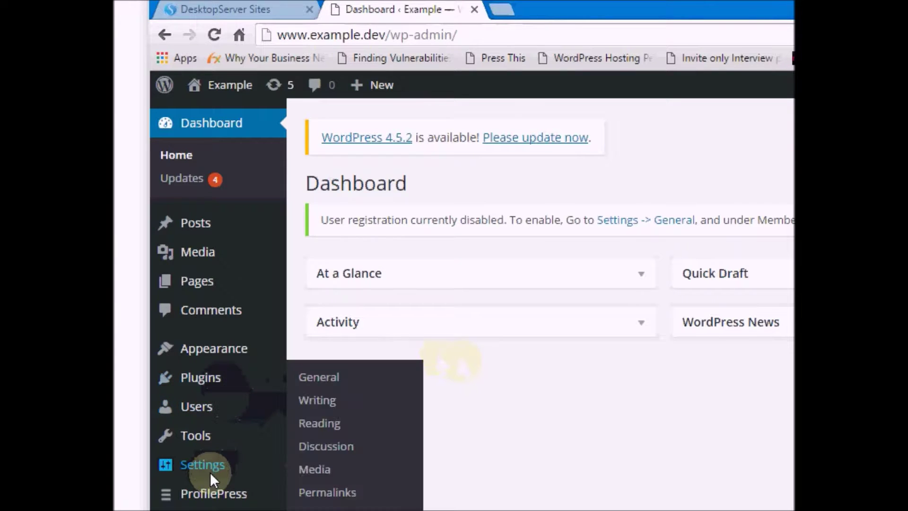
{"action": "left_click", "coordinate": [330, 389]}
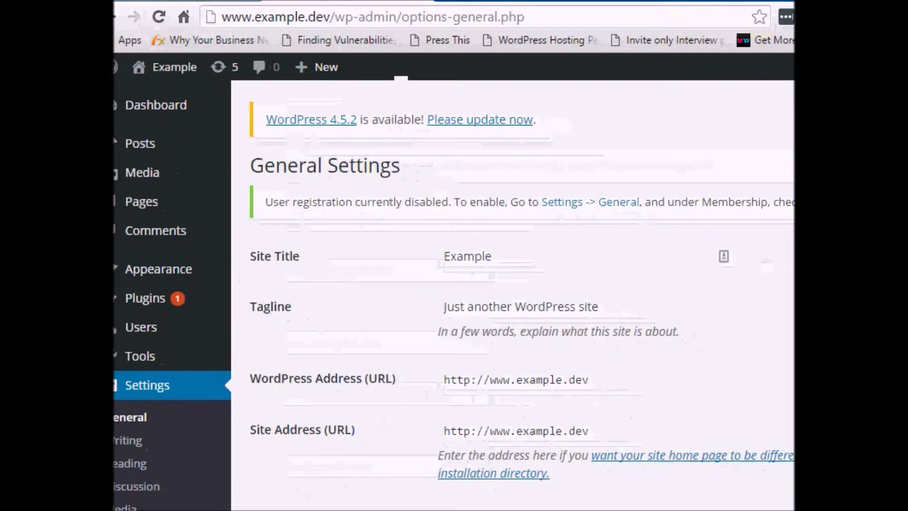
{"action": "scroll", "coordinate": [649, 243], "scroll_direction": "down", "scroll_amount": 5}
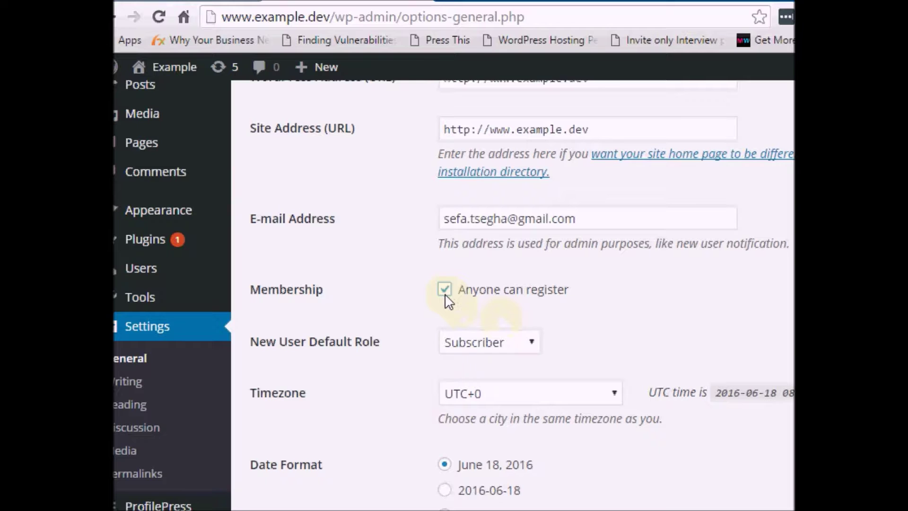
{"action": "scroll", "coordinate": [520, 293], "scroll_direction": "down", "scroll_amount": 5}
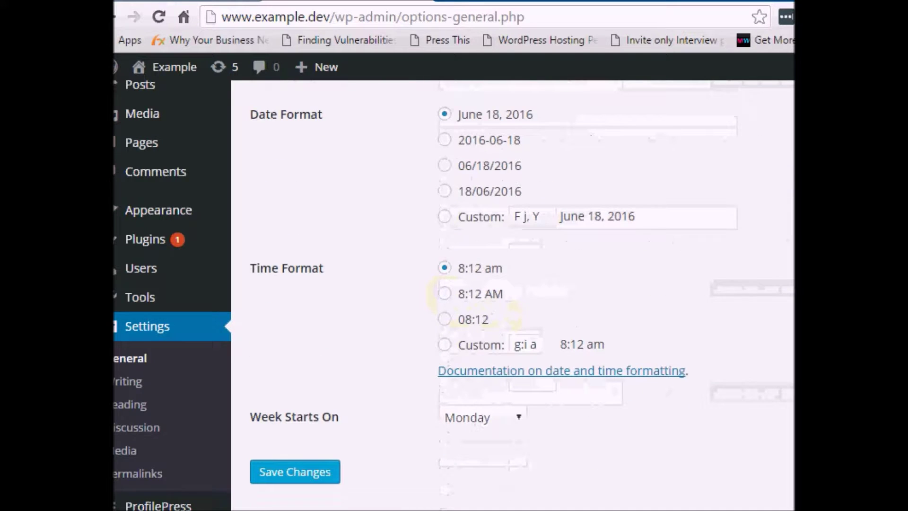
{"action": "left_click", "coordinate": [294, 474]}
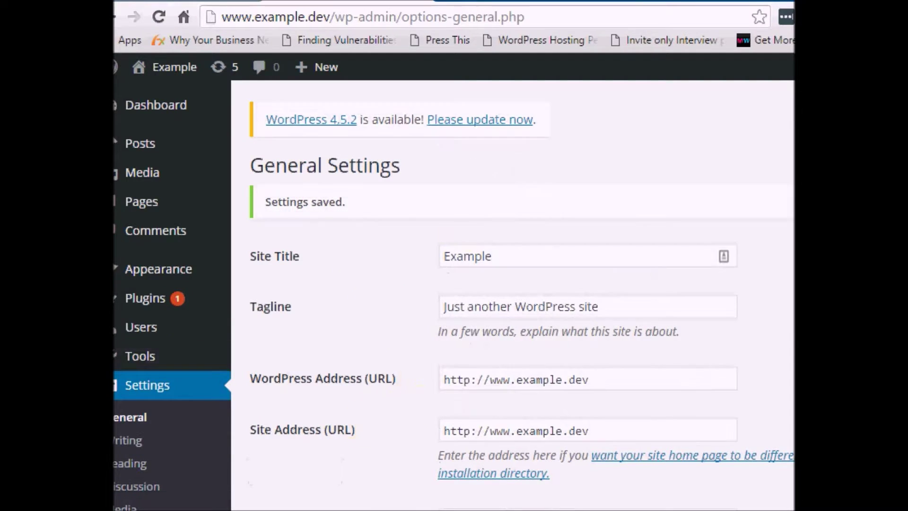
{"action": "scroll", "coordinate": [513, 293], "scroll_direction": "down", "scroll_amount": 10}
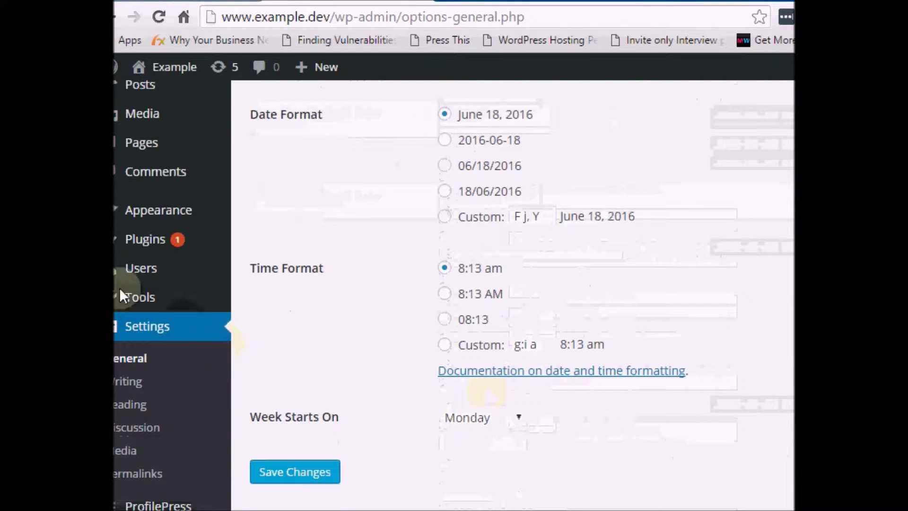
{"action": "mouse_move", "coordinate": [156, 240]}
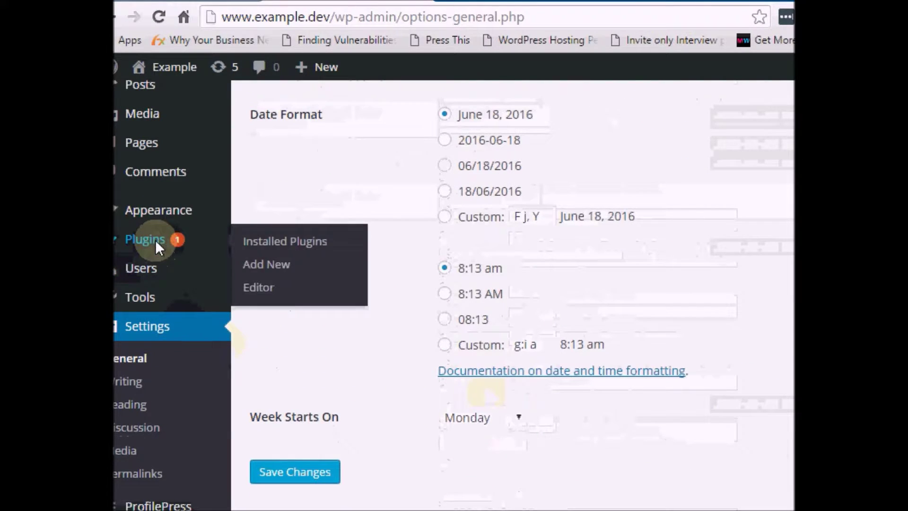
{"action": "left_click", "coordinate": [289, 240]}
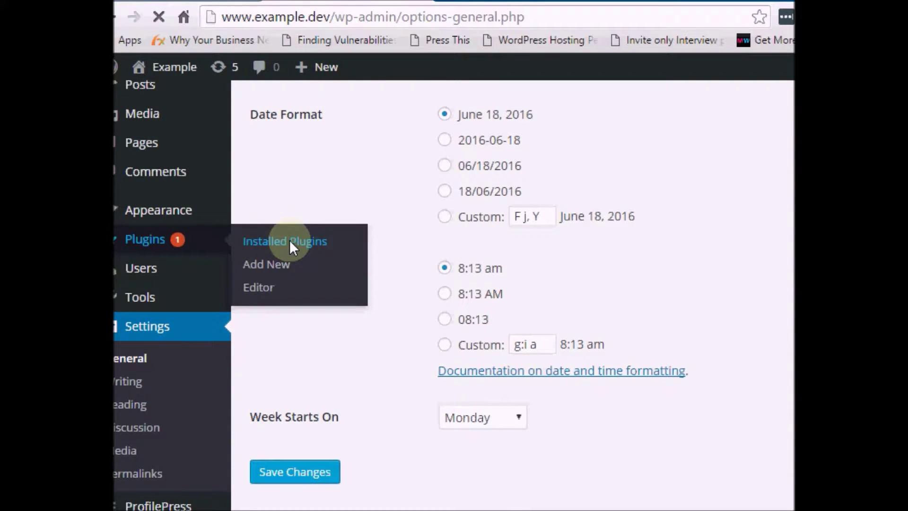
{"action": "left_click", "coordinate": [158, 17]}
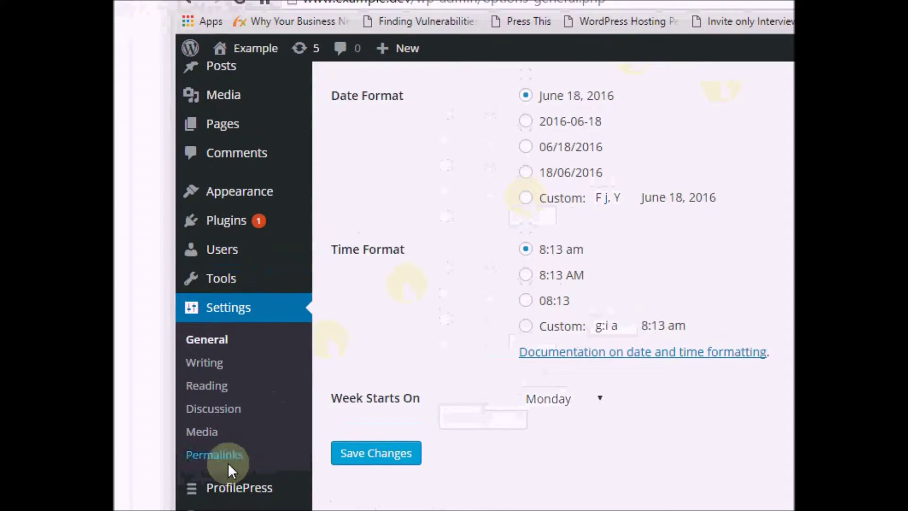
Step: Open the ProfilePress general settings and examine the pages offered for the password-reset page
{"action": "mouse_move", "coordinate": [209, 487]}
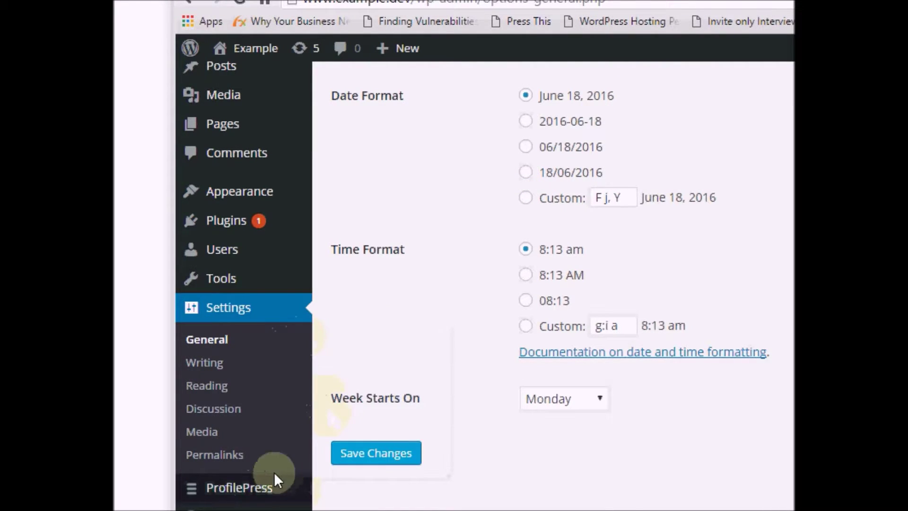
{"action": "left_click", "coordinate": [351, 341]}
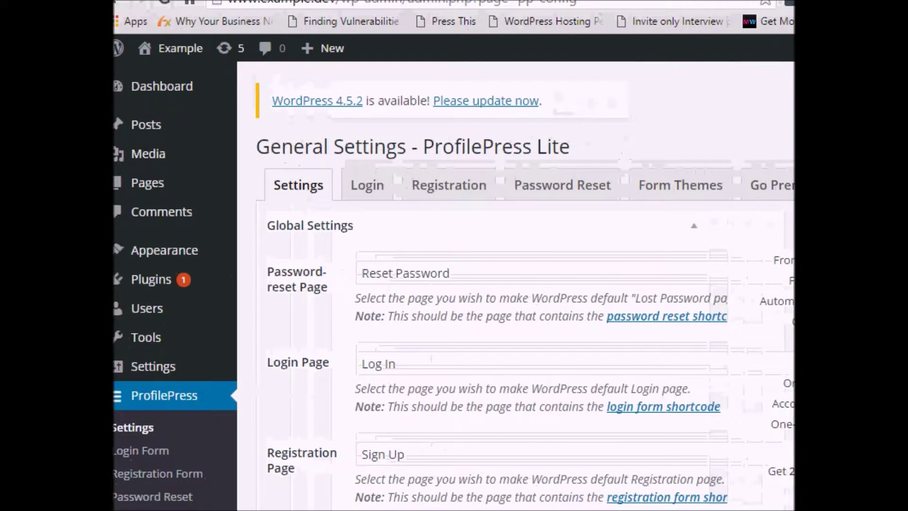
{"action": "scroll", "coordinate": [516, 284], "scroll_direction": "down", "scroll_amount": 1}
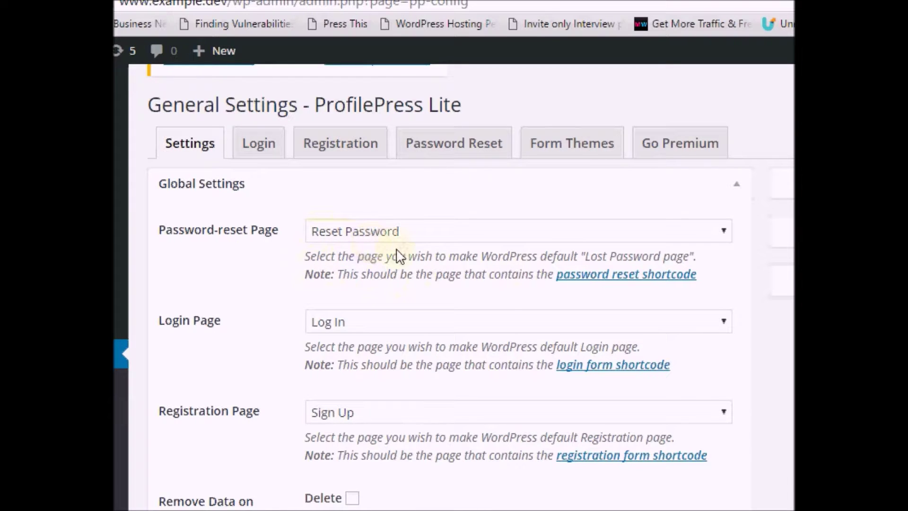
{"action": "left_click", "coordinate": [727, 238]}
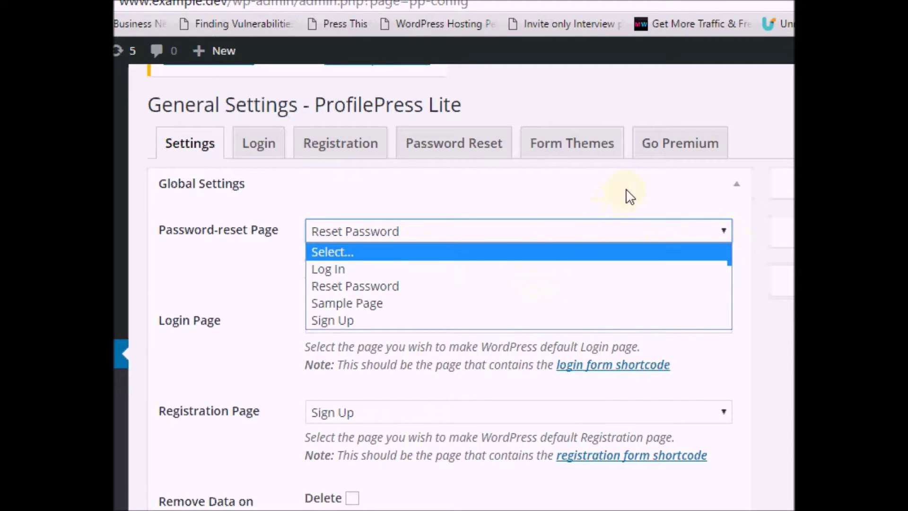
{"action": "left_click", "coordinate": [767, 120]}
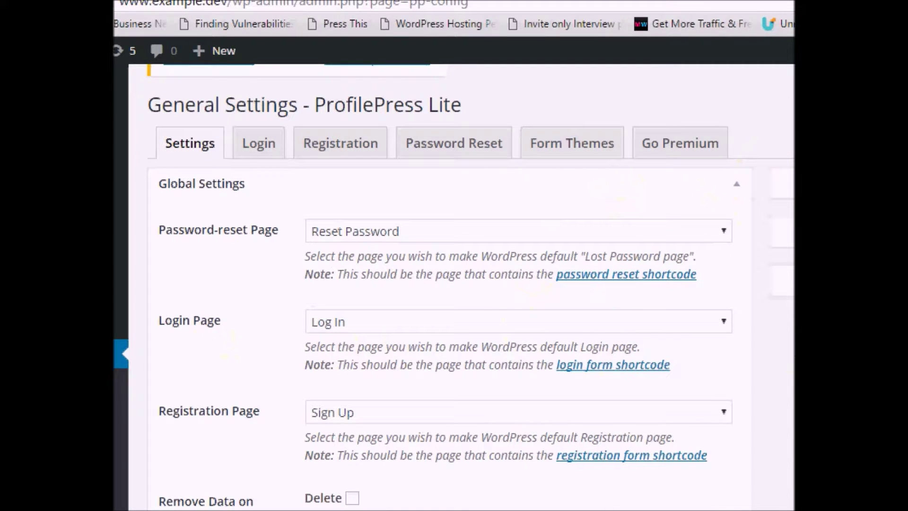
Step: Enable Delete for Remove Data on Uninstall in the ProfilePress global settings
{"action": "scroll", "coordinate": [453, 288], "scroll_direction": "down", "scroll_amount": 1}
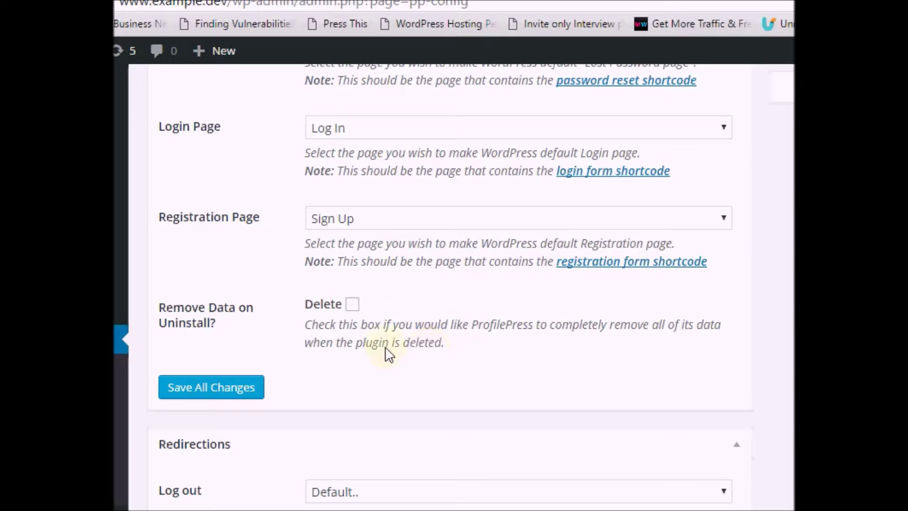
{"action": "left_click", "coordinate": [352, 305]}
Step: Examine the pages offered for the Log out and Login redirections without changing either one
{"action": "scroll", "coordinate": [283, 352], "scroll_direction": "down", "scroll_amount": 4}
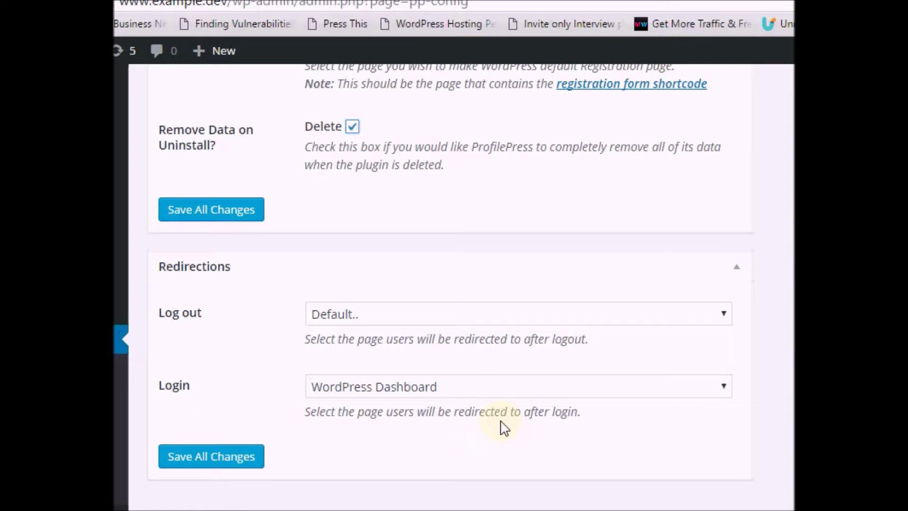
{"action": "left_click", "coordinate": [725, 322]}
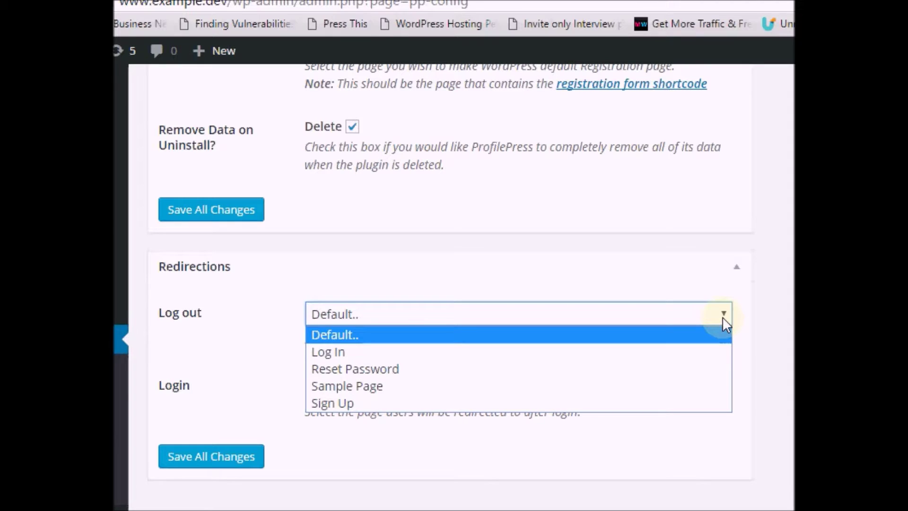
{"action": "left_click", "coordinate": [700, 268]}
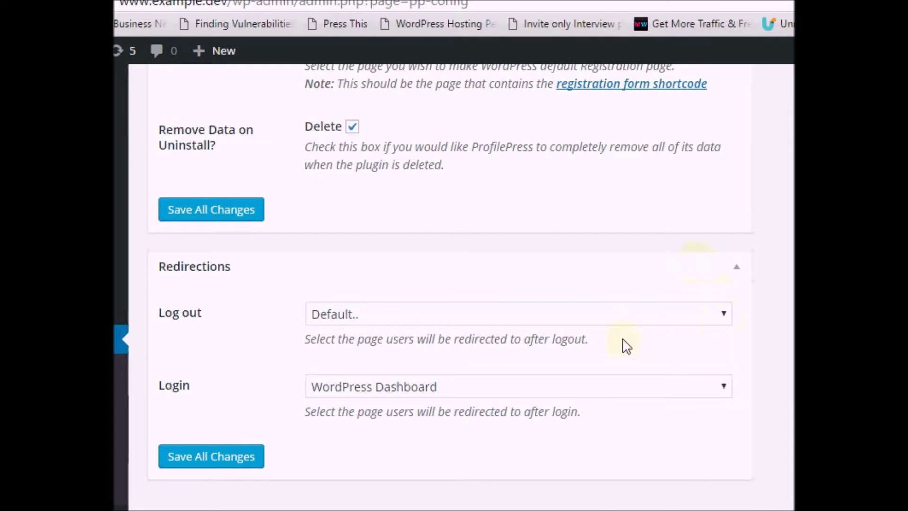
{"action": "left_click", "coordinate": [723, 390]}
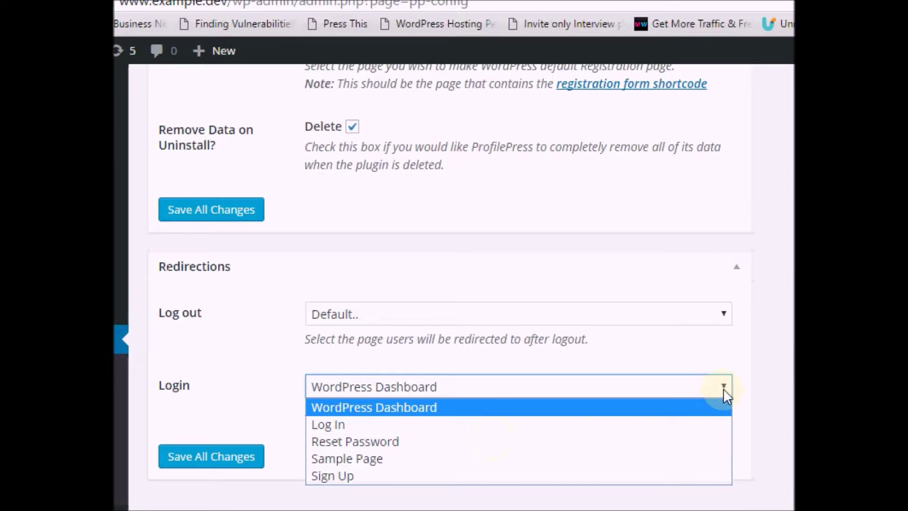
{"action": "left_click", "coordinate": [724, 389]}
{"action": "left_click", "coordinate": [724, 388]}
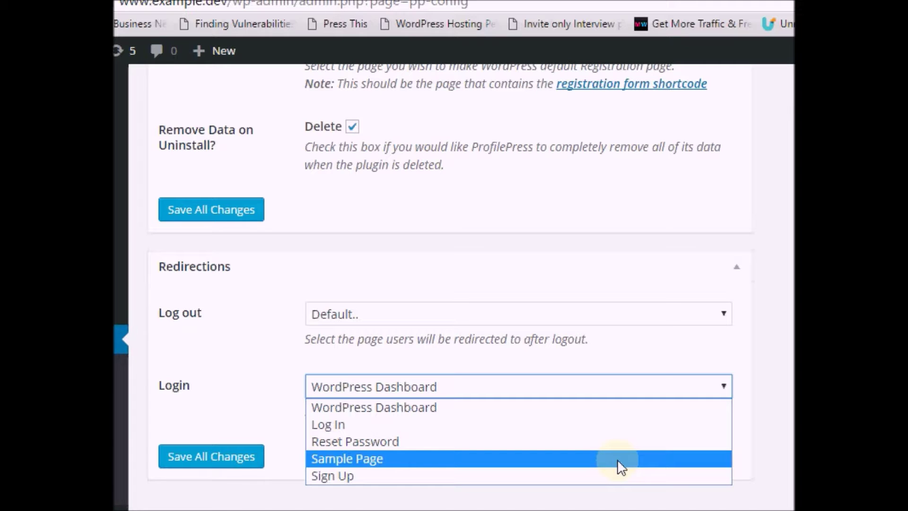
{"action": "left_click", "coordinate": [787, 254]}
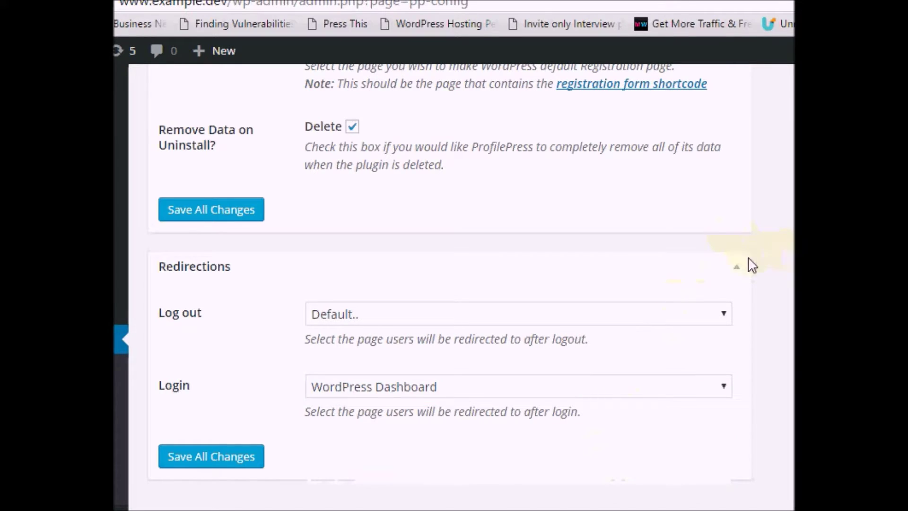
Step: View the login themes and their shortcodes in the Login Form Builder
{"action": "scroll", "coordinate": [570, 237], "scroll_direction": "up", "scroll_amount": 5}
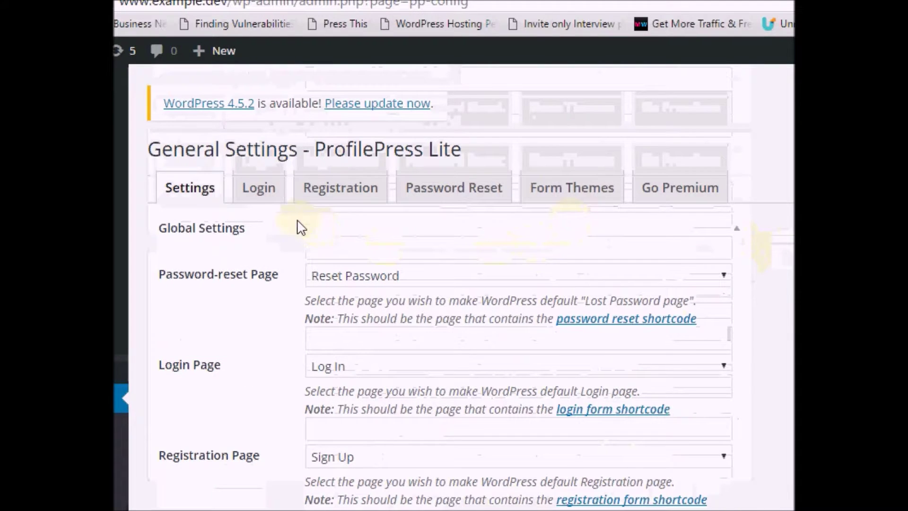
{"action": "left_click", "coordinate": [258, 196]}
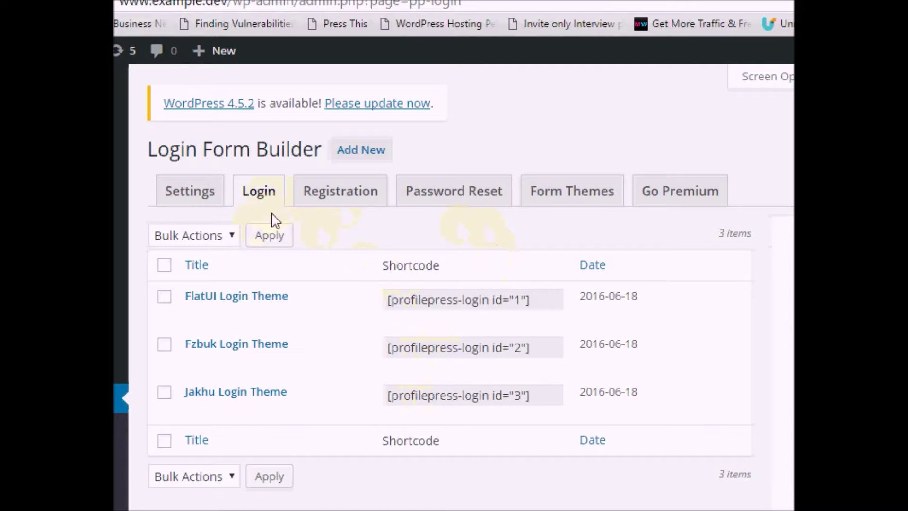
Step: Return to the ProfilePress general settings, save all changes and check the data removal and redirection options
{"action": "left_click", "coordinate": [216, 190]}
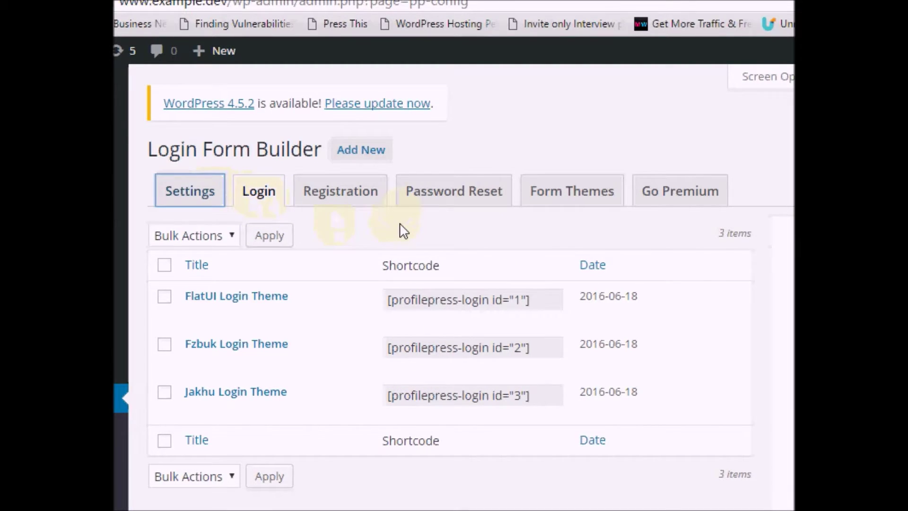
{"action": "scroll", "coordinate": [274, 283], "scroll_direction": "down", "scroll_amount": 5}
{"action": "scroll", "coordinate": [273, 284], "scroll_direction": "down", "scroll_amount": 4}
{"action": "left_click", "coordinate": [220, 205]}
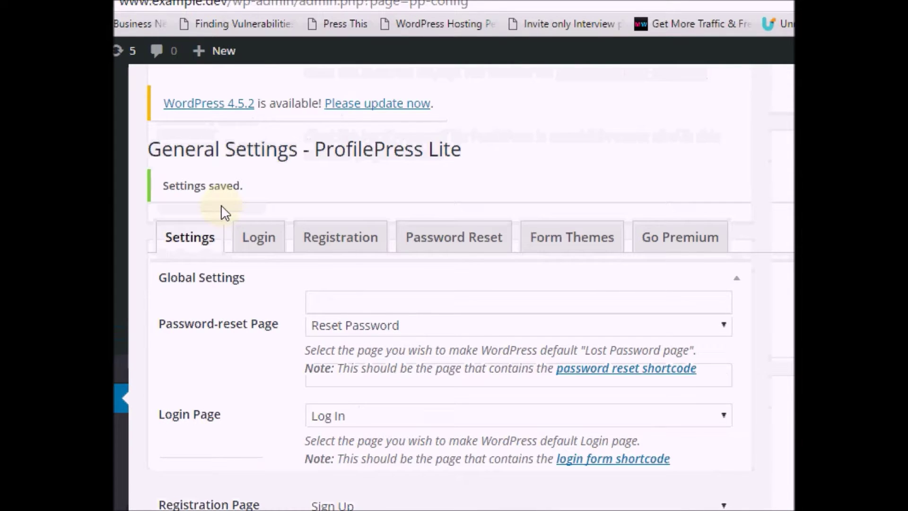
{"action": "scroll", "coordinate": [243, 150], "scroll_direction": "down", "scroll_amount": 10}
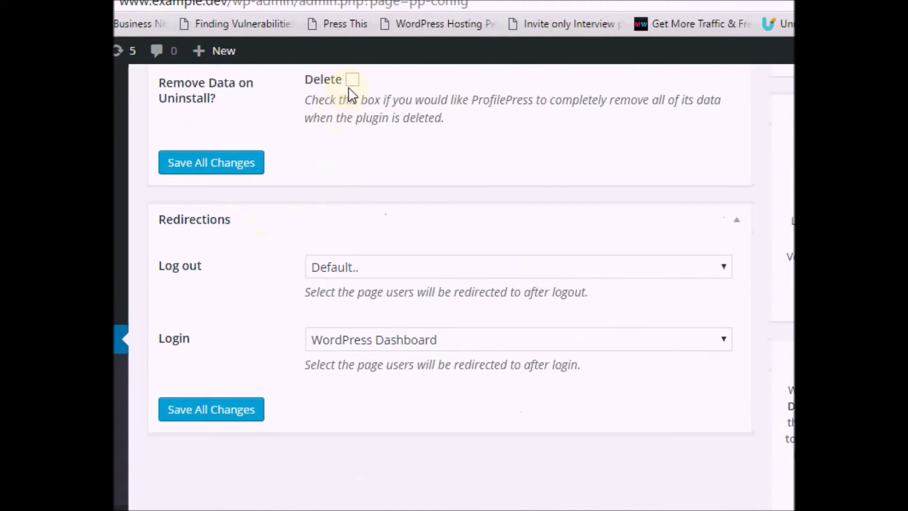
Step: Open the Log In page from the site's Pages list and examine its front-end login form
{"action": "scroll", "coordinate": [316, 173], "scroll_direction": "up", "scroll_amount": 10}
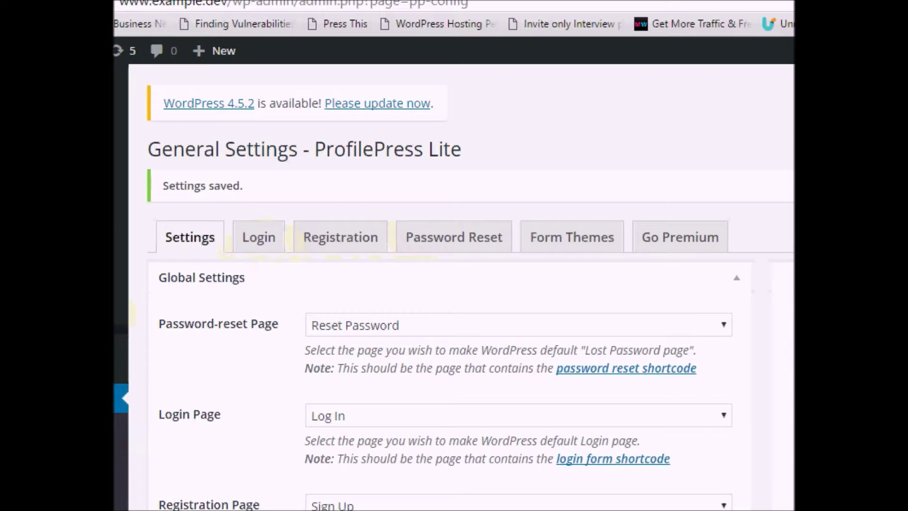
{"action": "mouse_move", "coordinate": [121, 124]}
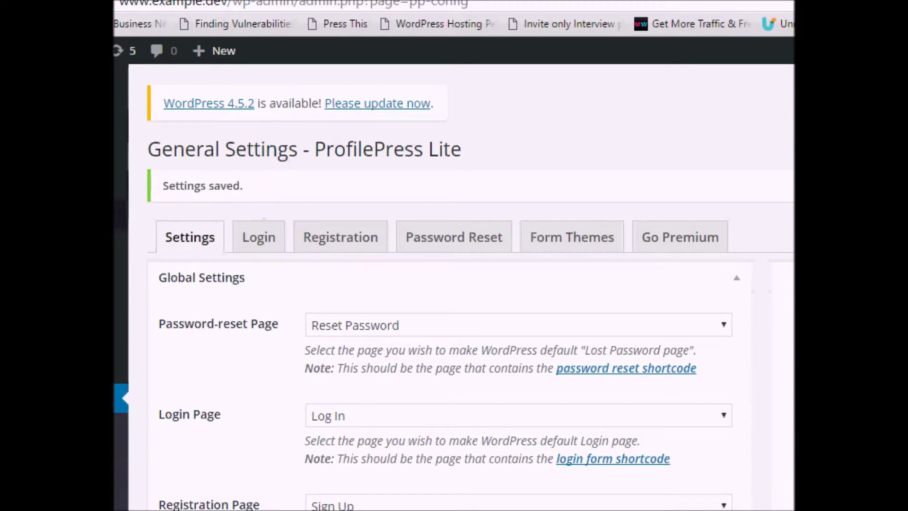
{"action": "mouse_move", "coordinate": [121, 188]}
{"action": "left_click", "coordinate": [174, 187]}
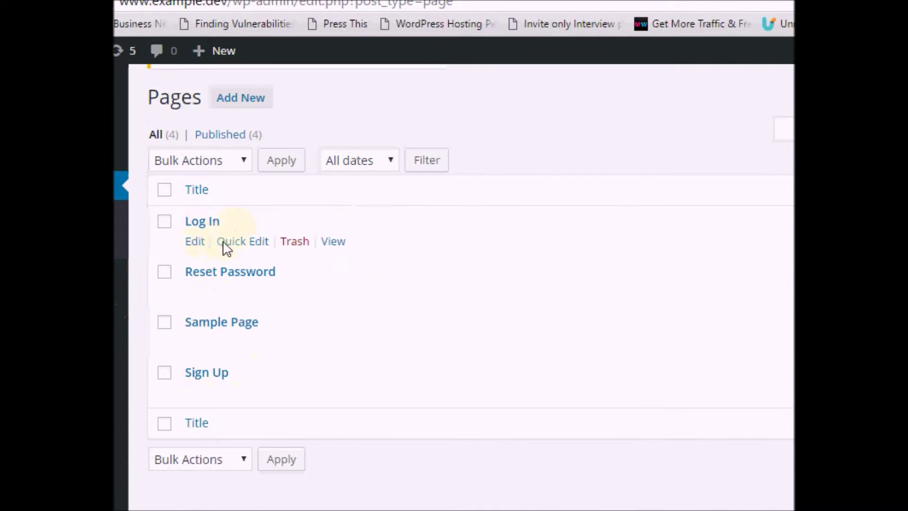
{"action": "right_click", "coordinate": [334, 242]}
{"action": "left_click", "coordinate": [467, 112]}
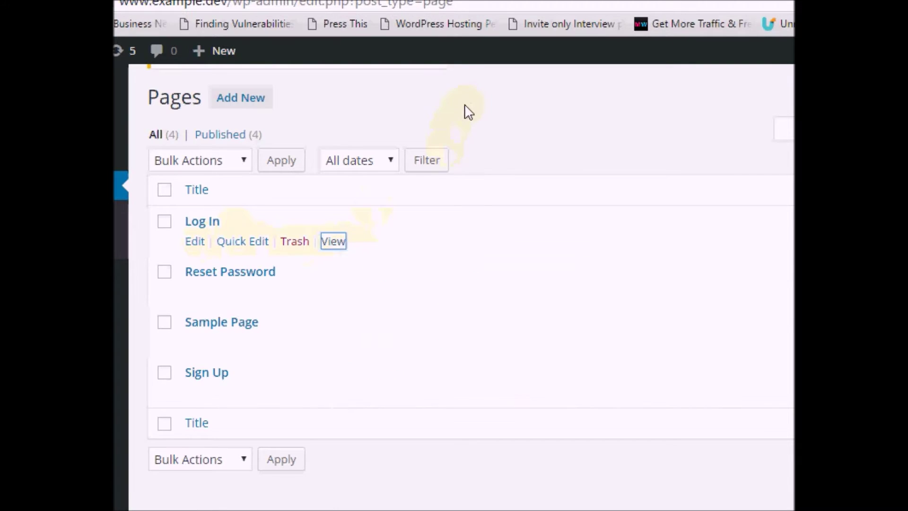
{"action": "left_click", "coordinate": [336, 241]}
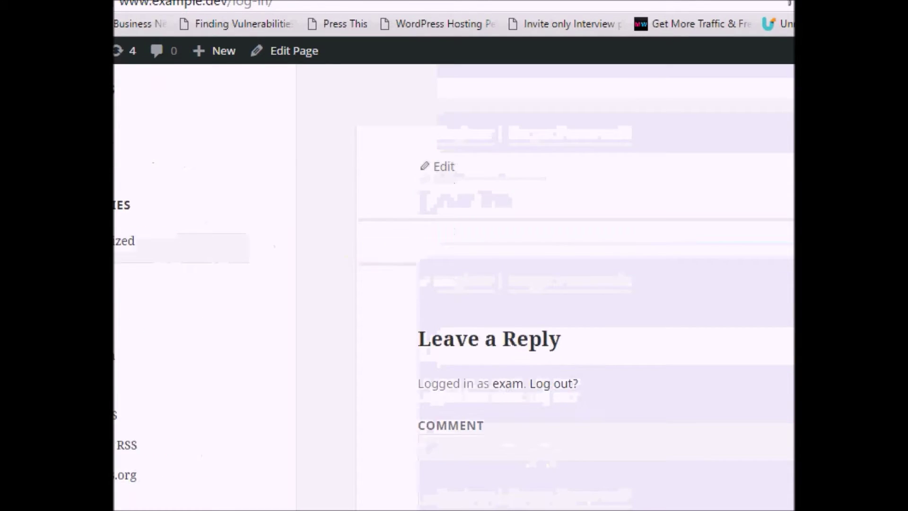
{"action": "scroll", "coordinate": [544, 284], "scroll_direction": "up", "scroll_amount": 6}
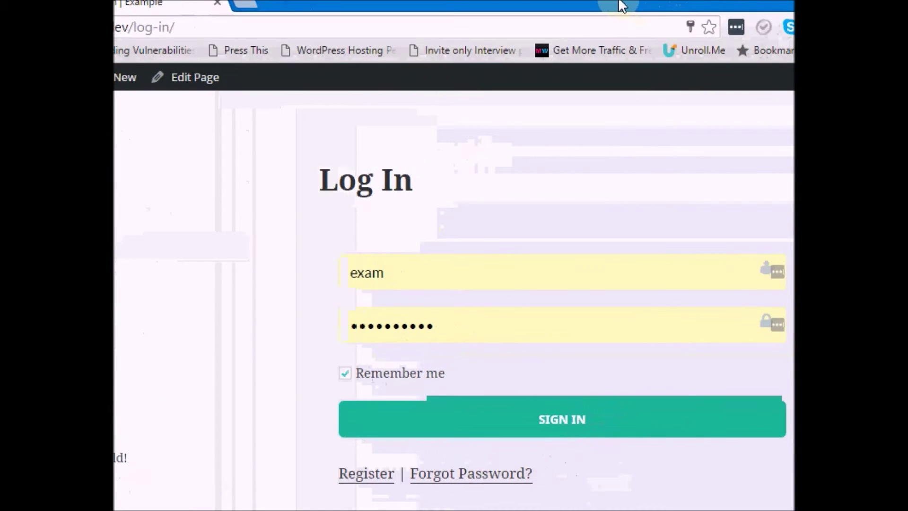
{"action": "scroll", "coordinate": [757, 250], "scroll_direction": "down", "scroll_amount": 5}
{"action": "scroll", "coordinate": [743, 275], "scroll_direction": "up", "scroll_amount": 5}
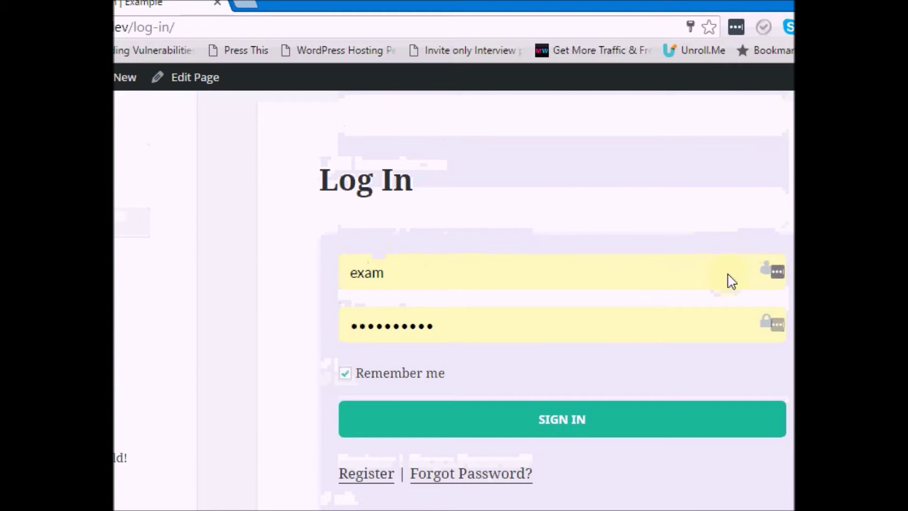
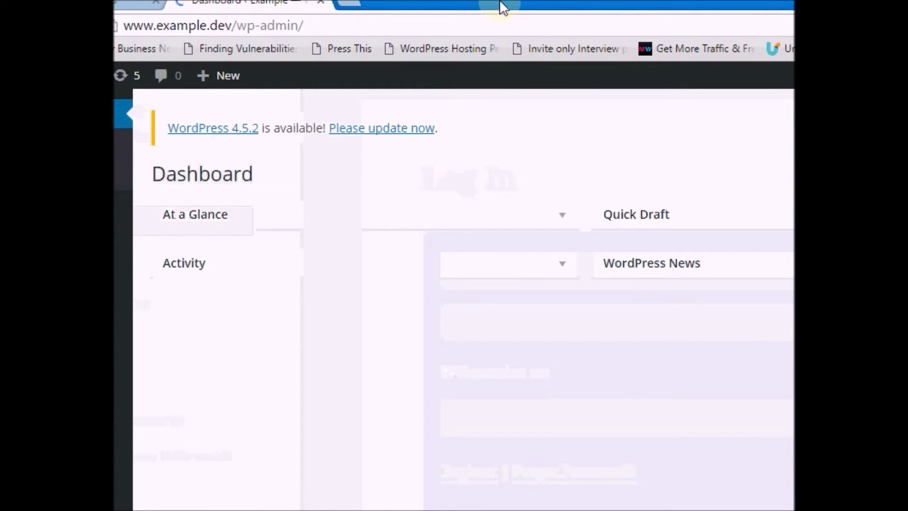
Step: Open the ProfilePress Registration Form Builder and view the shortcode of the FlatUI Registration Theme
{"action": "mouse_move", "coordinate": [122, 482]}
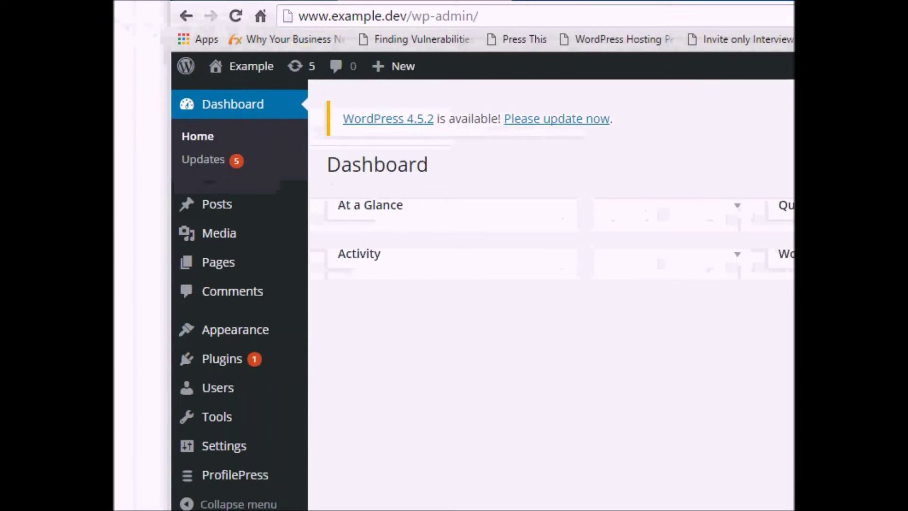
{"action": "mouse_move", "coordinate": [246, 469]}
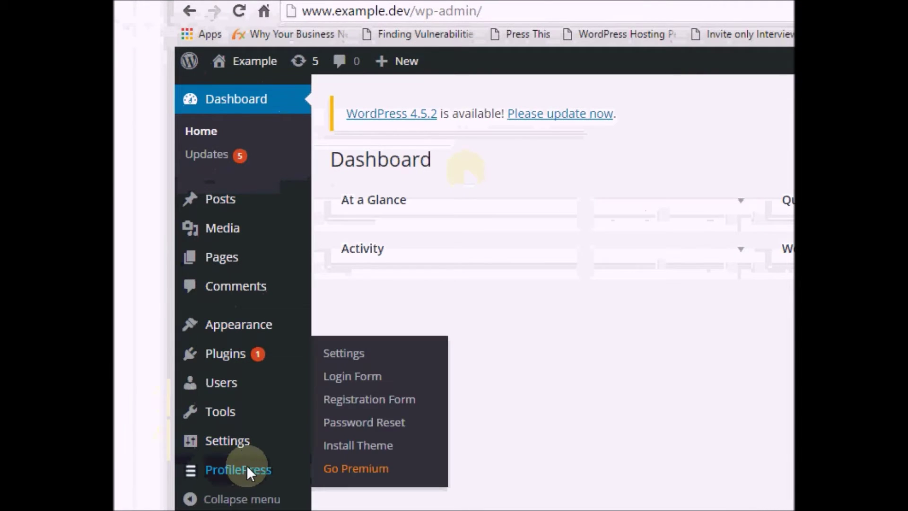
{"action": "left_click", "coordinate": [382, 400]}
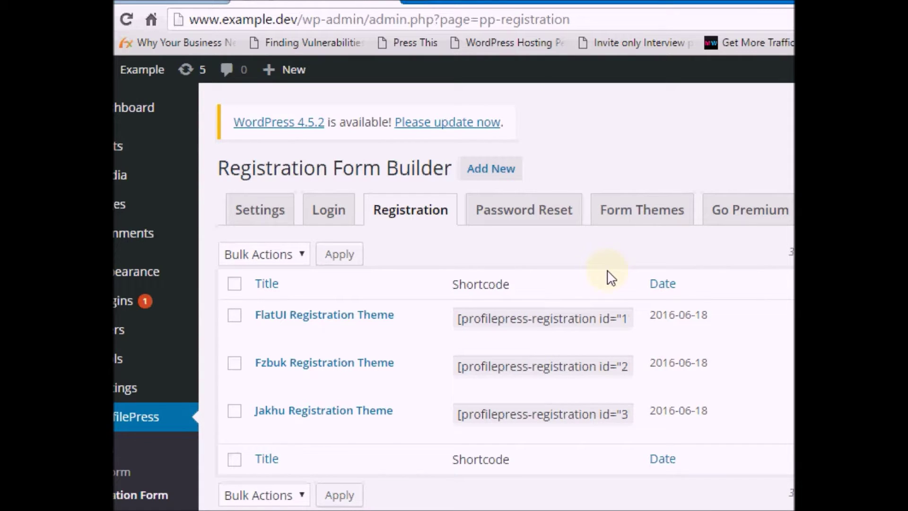
{"action": "left_click_drag", "start_coordinate": [630, 326], "coordinate": [454, 327]}
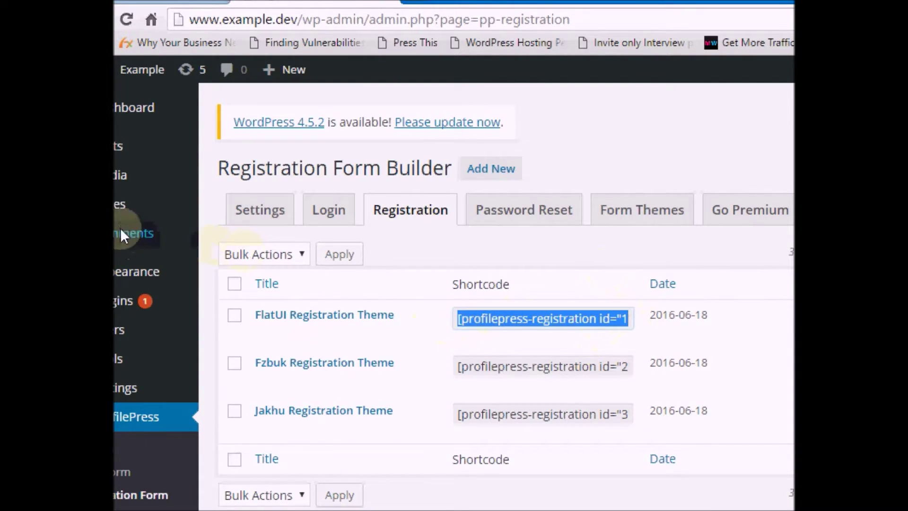
Step: Open Sample Page for editing in a separate browser tab, dismiss the Distraction-Free Writing notice and delete the page's existing text
{"action": "mouse_move", "coordinate": [122, 206]}
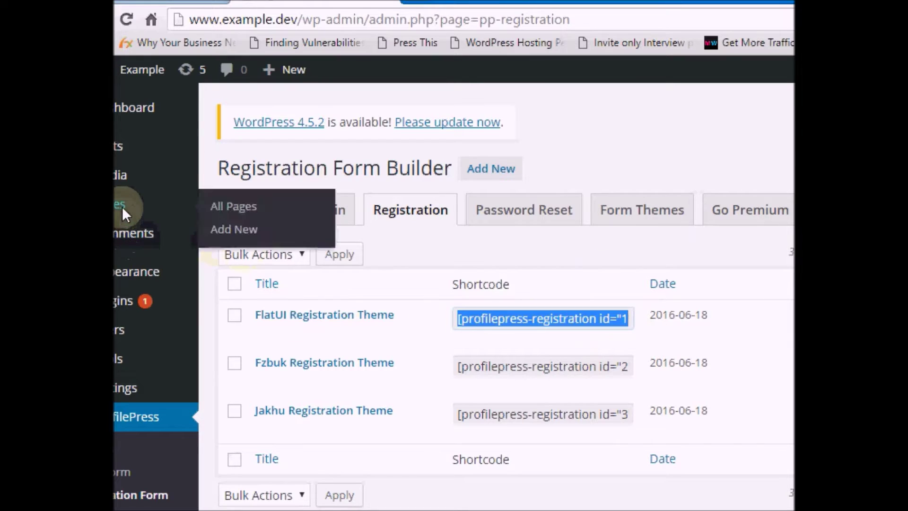
{"action": "right_click", "coordinate": [231, 208]}
{"action": "left_click", "coordinate": [279, 219]}
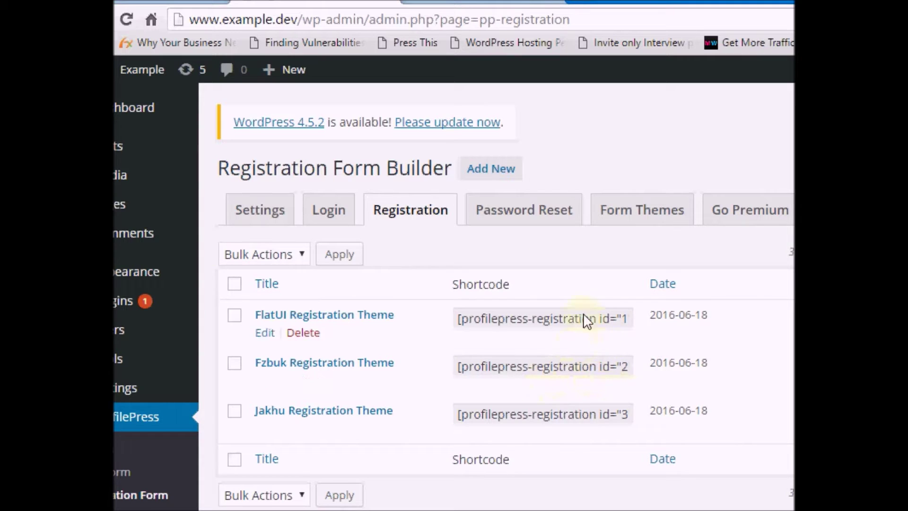
{"action": "left_click", "coordinate": [467, 5]}
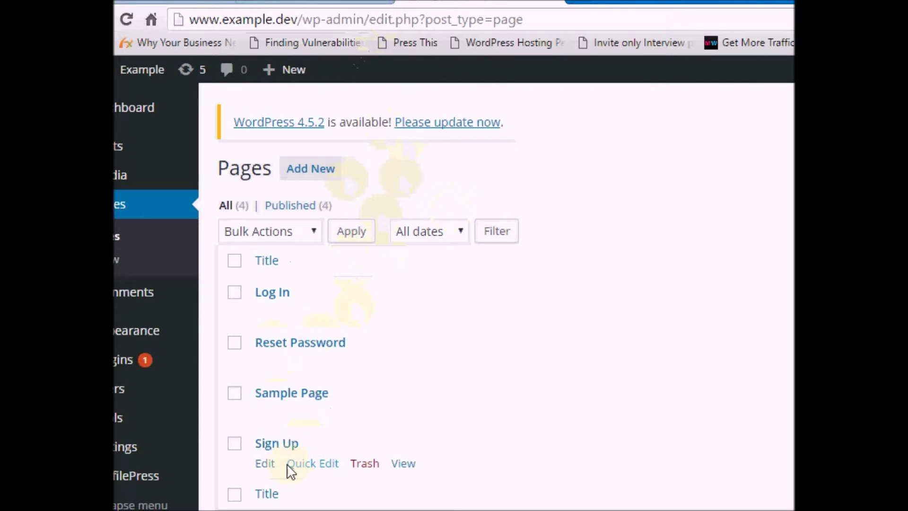
{"action": "mouse_move", "coordinate": [288, 408]}
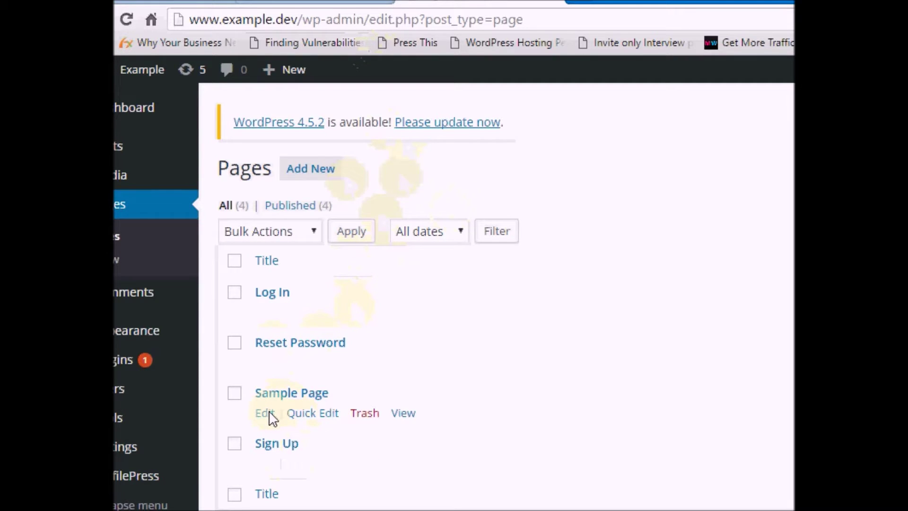
{"action": "left_click", "coordinate": [269, 414]}
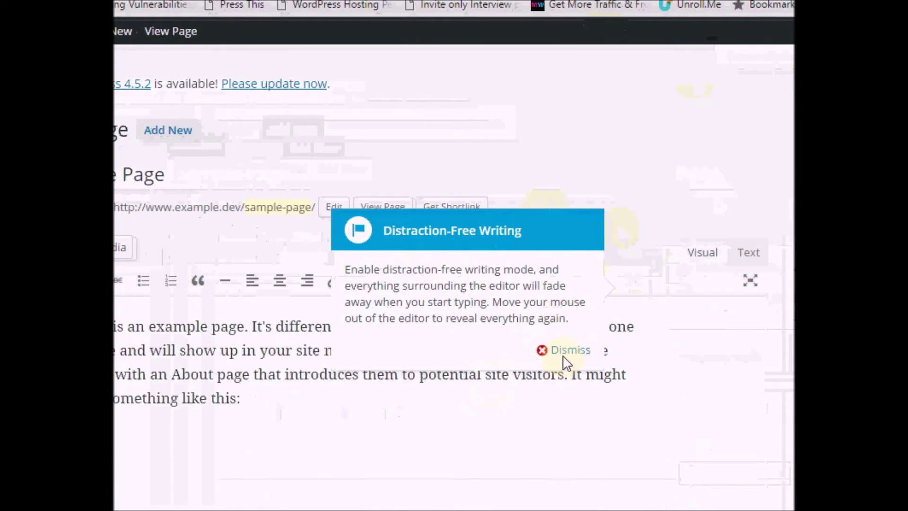
{"action": "left_click", "coordinate": [569, 350]}
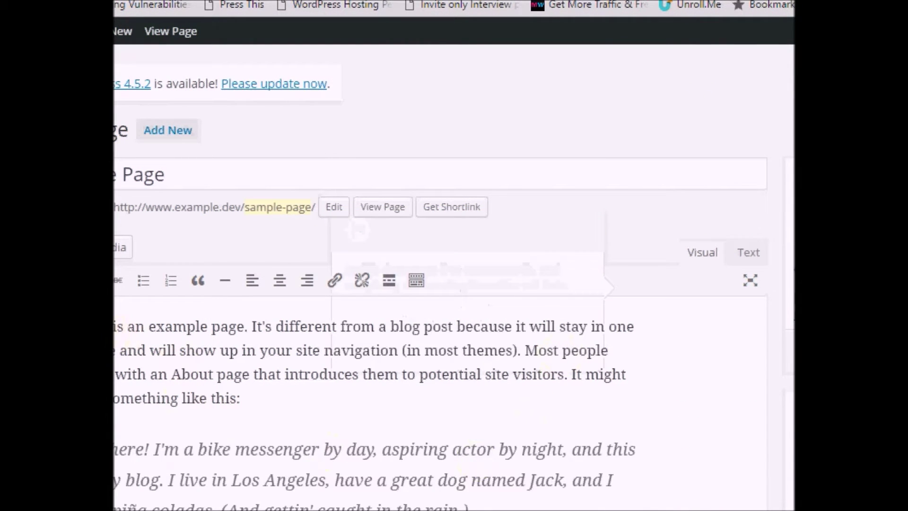
{"action": "left_click_drag", "start_coordinate": [116, 326], "coordinate": [640, 502]}
{"action": "key", "text": "BackSpace"}
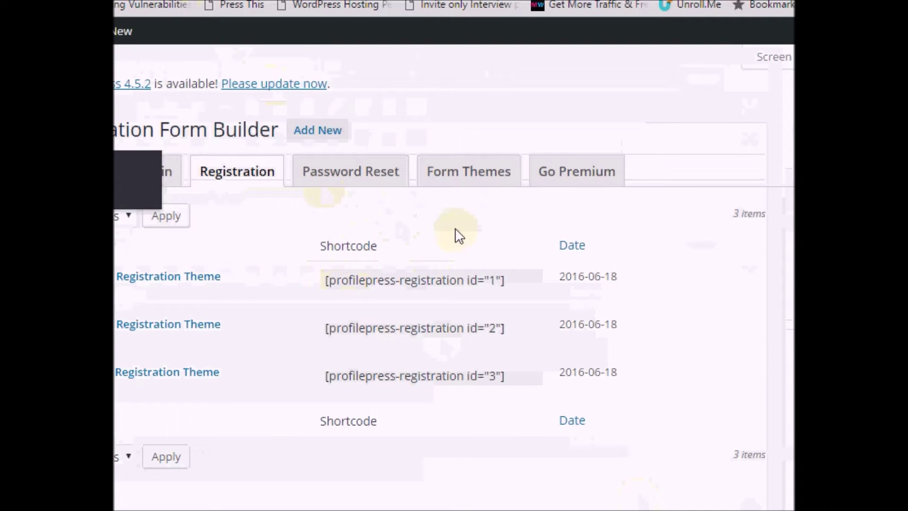
Step: Copy the FlatUI shortcode [profilepress-registration id="1"] into the empty content of Sample Page and update the page
{"action": "mouse_move", "coordinate": [326, 282]}
{"action": "left_mouse_down"}
{"action": "mouse_move", "coordinate": [345, 290]}
{"action": "mouse_move", "coordinate": [513, 288]}
{"action": "left_mouse_up"}
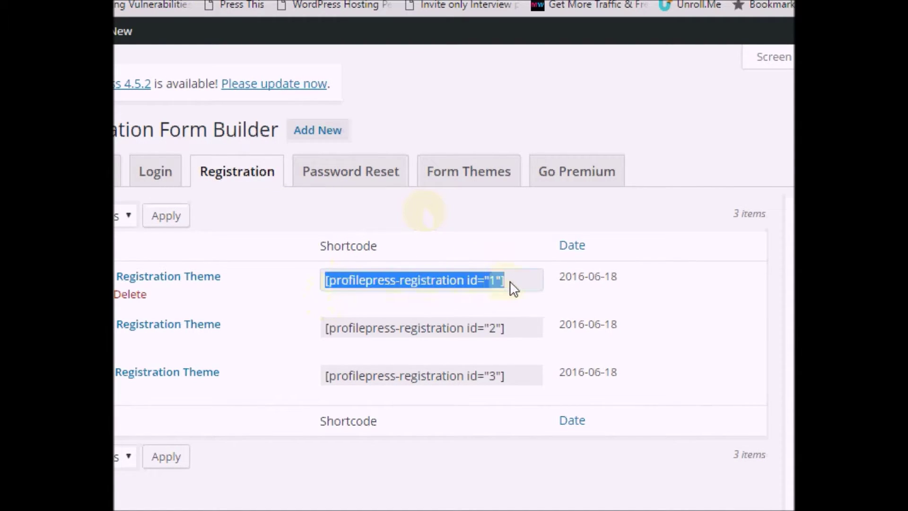
{"action": "right_click", "coordinate": [495, 282]}
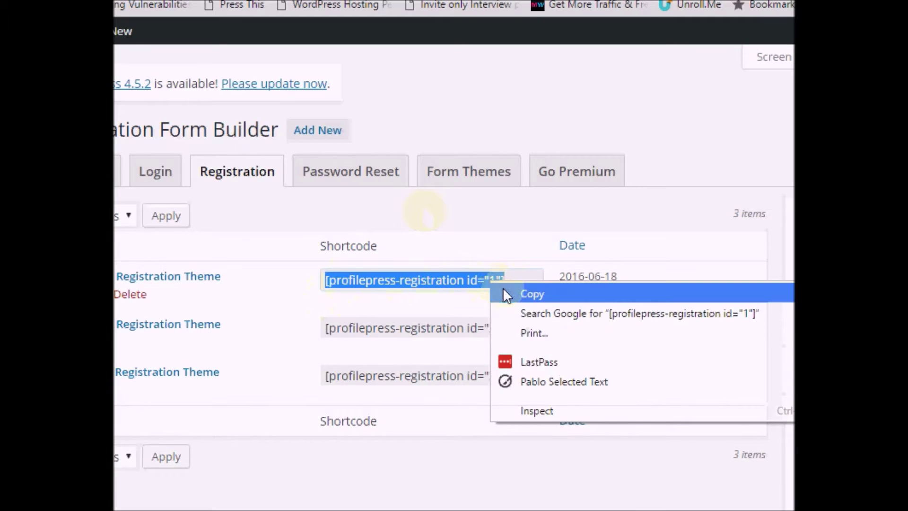
{"action": "left_click", "coordinate": [504, 293]}
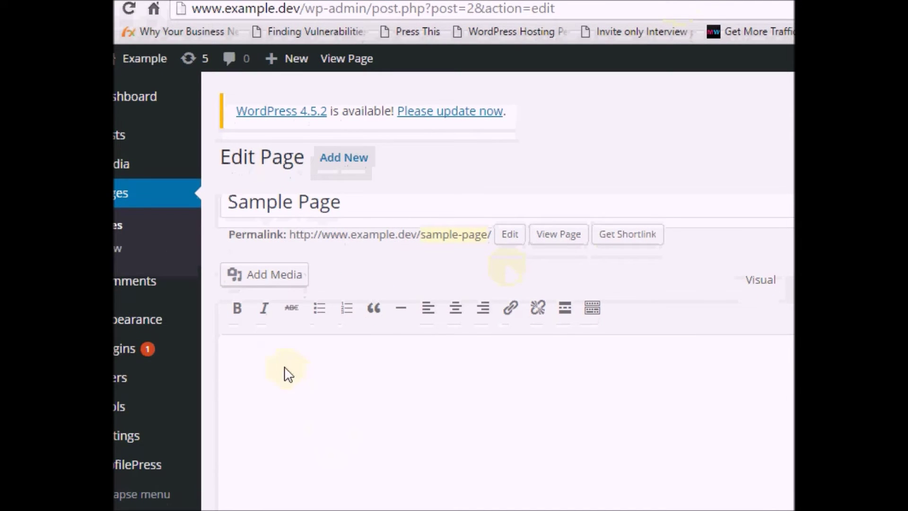
{"action": "right_click", "coordinate": [259, 354]}
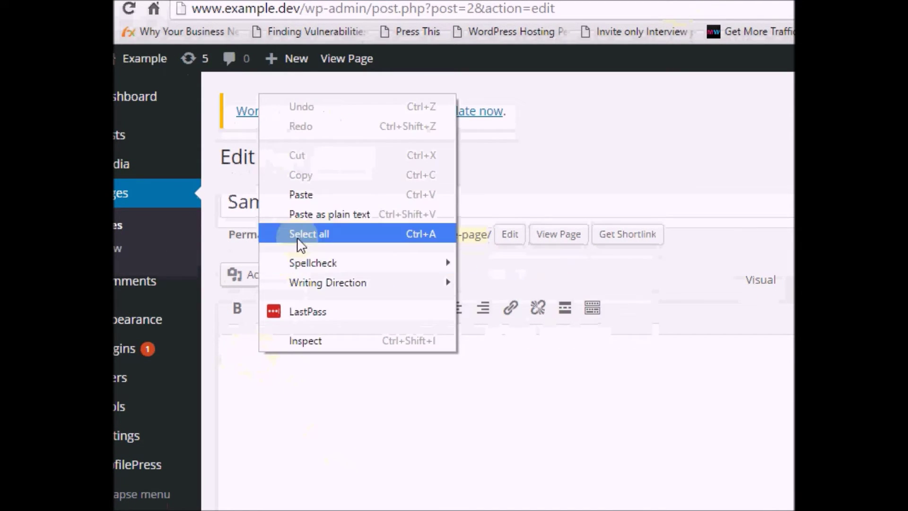
{"action": "left_click", "coordinate": [299, 195]}
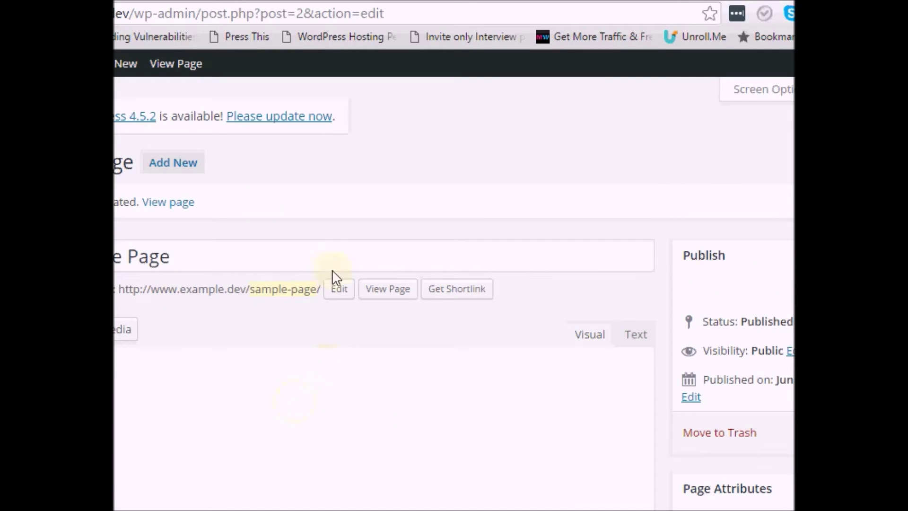
Step: View the published Sample Page and check the fields of its registration form
{"action": "left_click", "coordinate": [164, 206]}
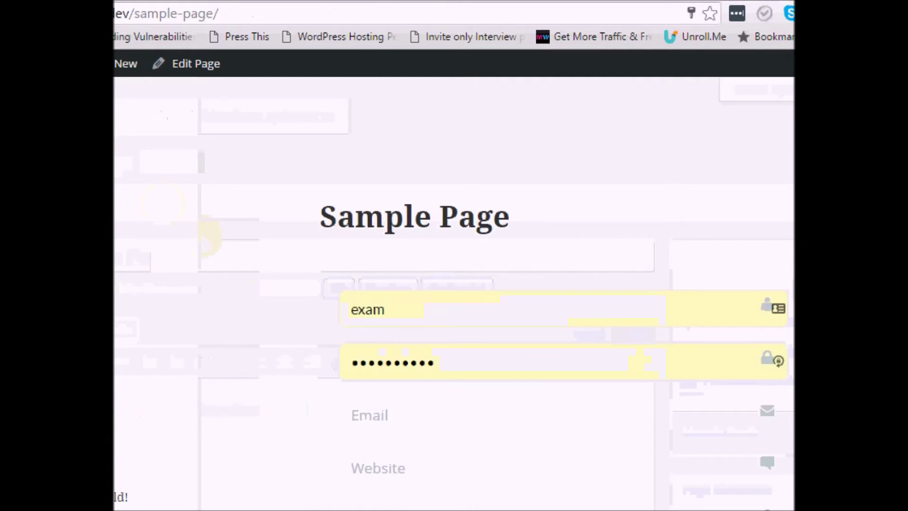
{"action": "scroll", "coordinate": [542, 206], "scroll_direction": "down", "scroll_amount": 10}
{"action": "scroll", "coordinate": [542, 206], "scroll_direction": "up", "scroll_amount": 4}
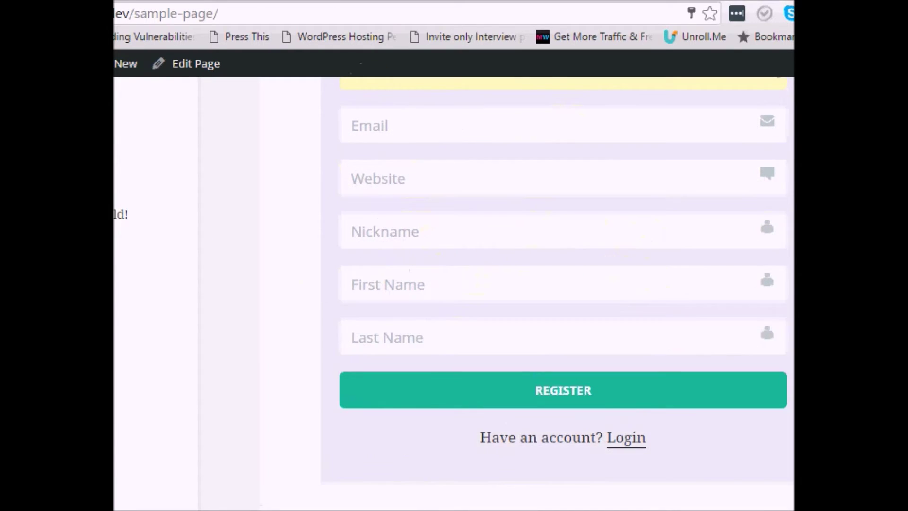
{"action": "scroll", "coordinate": [767, 226], "scroll_direction": "up", "scroll_amount": 5}
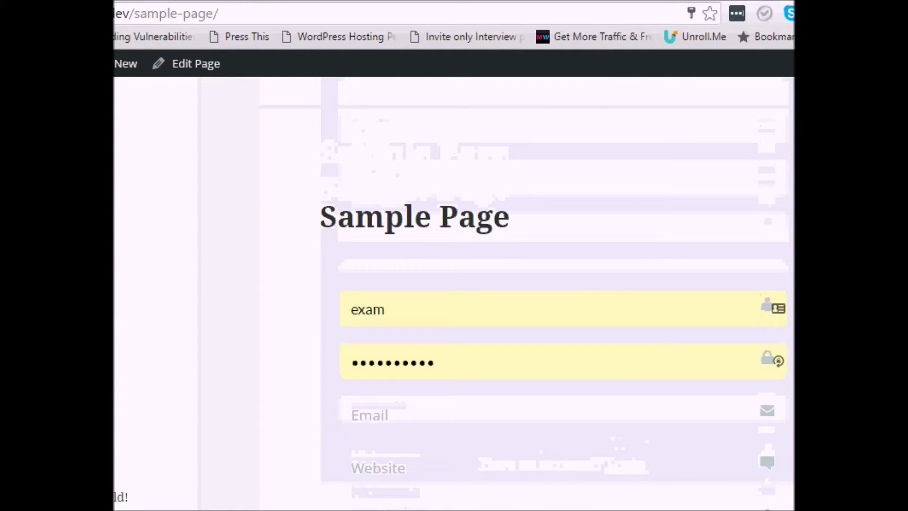
{"action": "scroll", "coordinate": [766, 447], "scroll_direction": "down", "scroll_amount": 3}
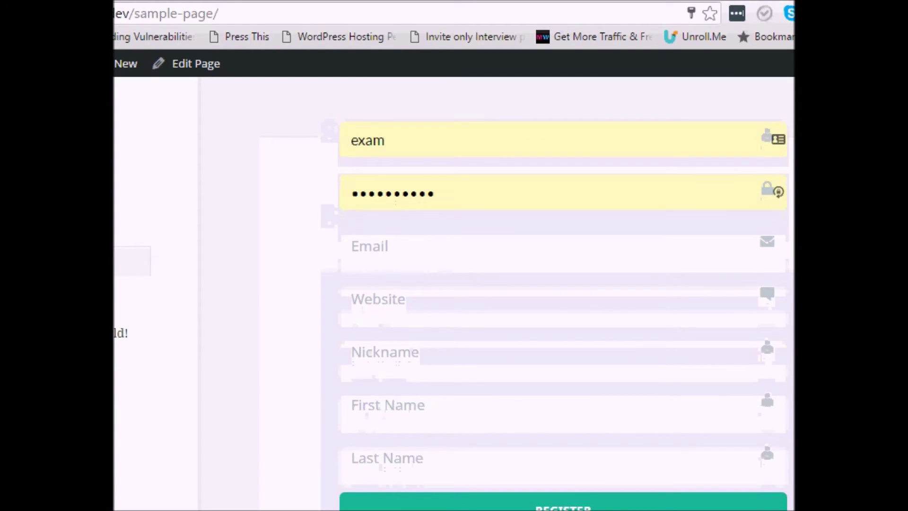
{"action": "scroll", "coordinate": [681, 125], "scroll_direction": "up", "scroll_amount": 3}
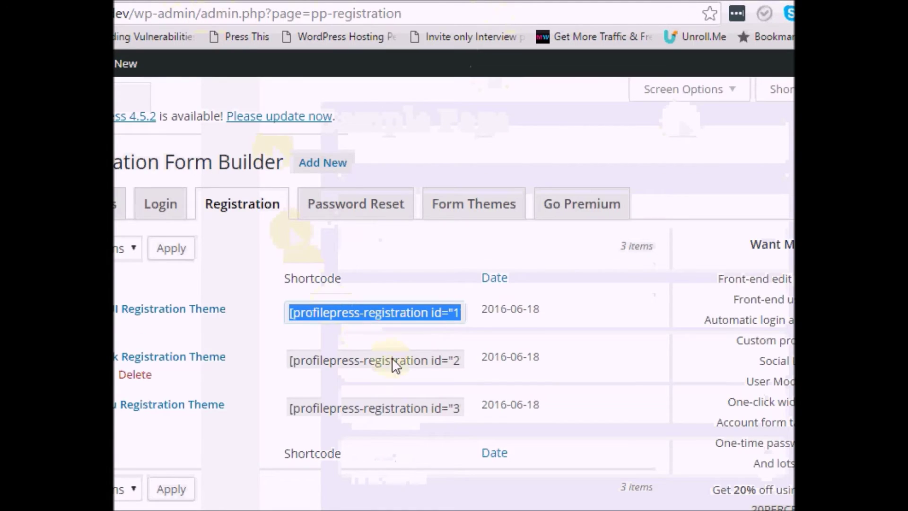
Step: Return to the Registration Form Builder and select the Fzbuk Registration Theme's shortcode for copying
{"action": "left_click_drag", "start_coordinate": [465, 365], "coordinate": [285, 364]}
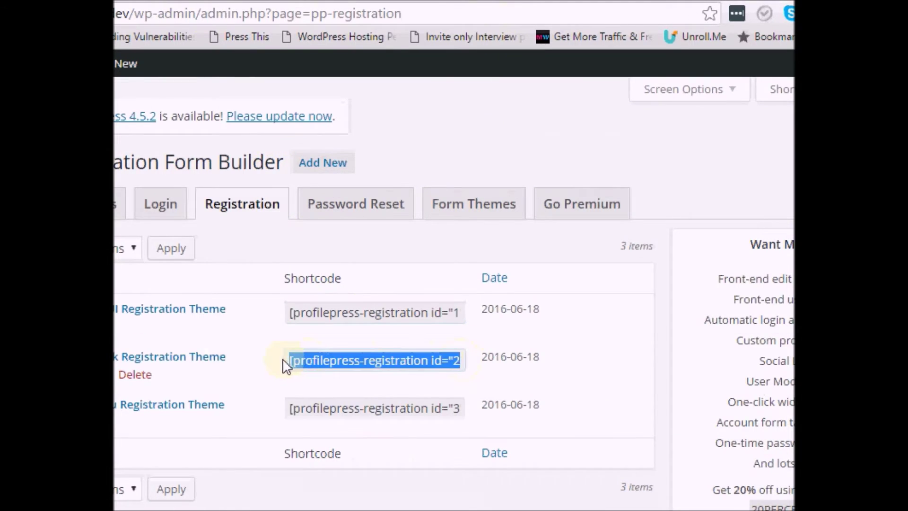
{"action": "right_click", "coordinate": [304, 366]}
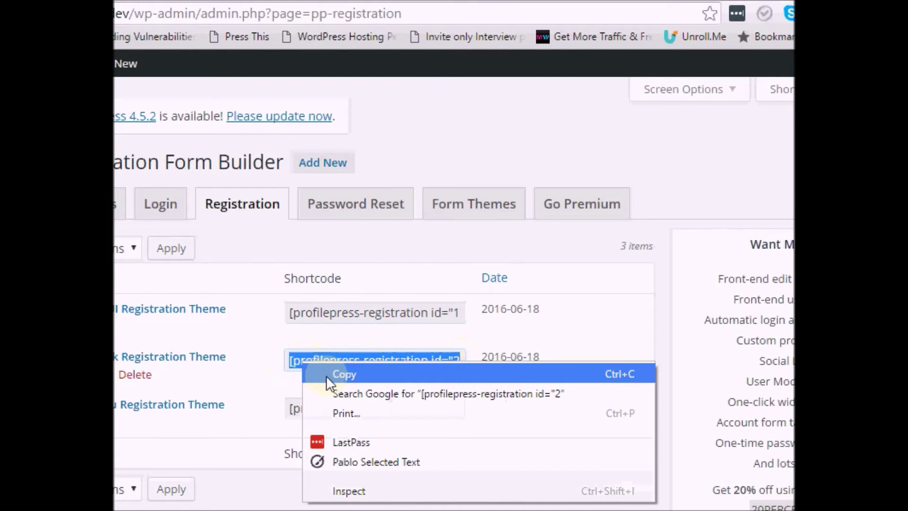
Step: Open the ProfilePress themes page on profilepress.net, browse the Perfecto forms and dismiss the discount offer
{"action": "left_click", "coordinate": [457, 205]}
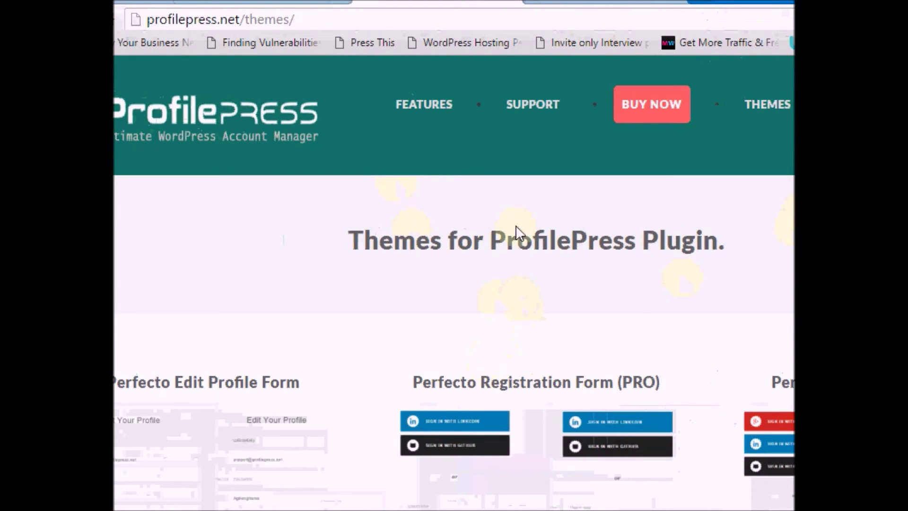
{"action": "scroll", "coordinate": [719, 237], "scroll_direction": "down", "scroll_amount": 5}
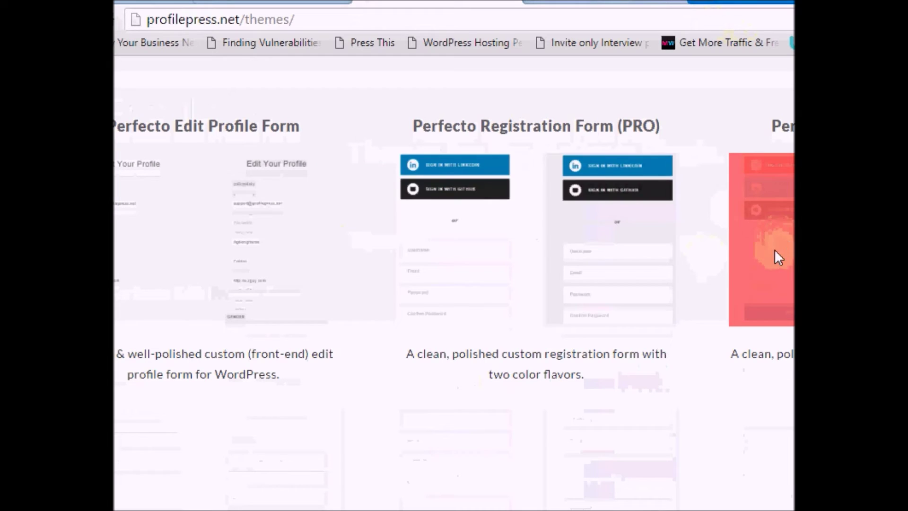
{"action": "mouse_move", "coordinate": [721, 7]}
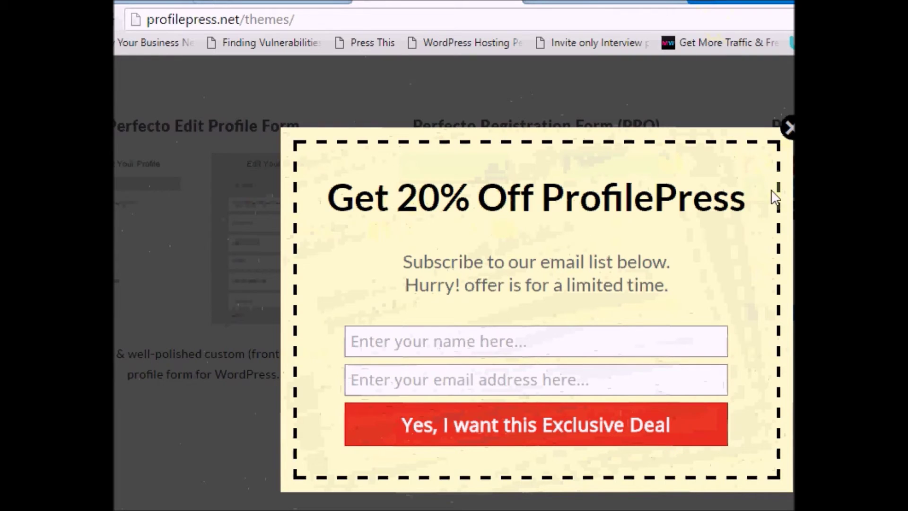
{"action": "left_click", "coordinate": [789, 129]}
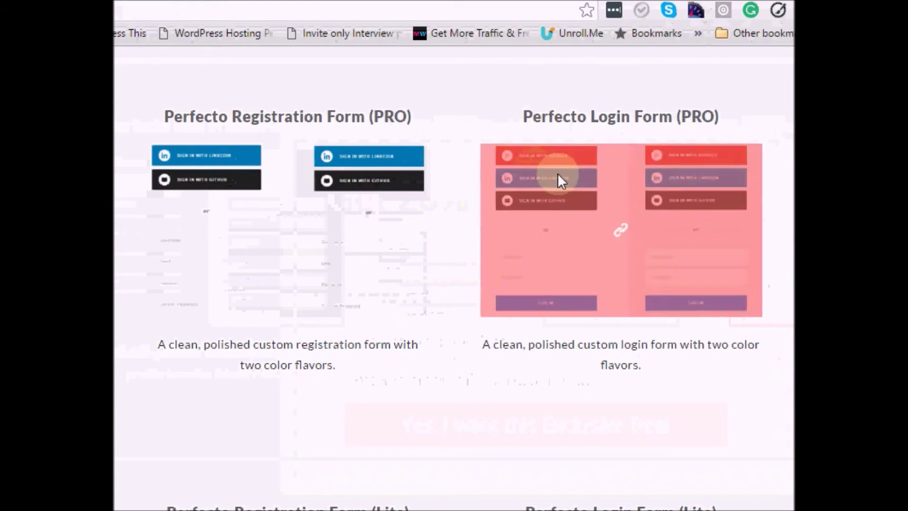
Step: Look over the Perfecto PRO and Lite registration and login forms on the ProfilePress themes page
{"action": "scroll", "coordinate": [609, 149], "scroll_direction": "down", "scroll_amount": 2}
{"action": "scroll", "coordinate": [344, 222], "scroll_direction": "up", "scroll_amount": 4}
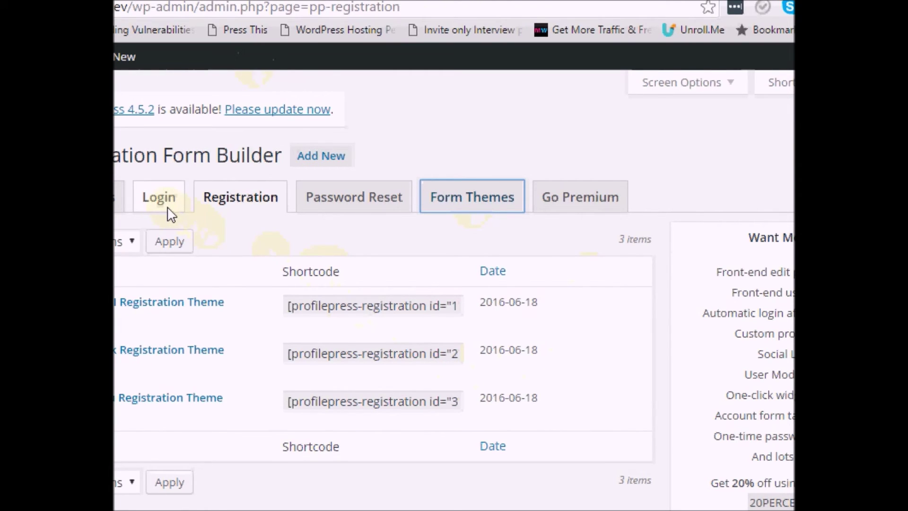
Step: Review the registration form list and the general page settings of ProfilePress Lite, and open its login forms
{"action": "mouse_move", "coordinate": [194, 375]}
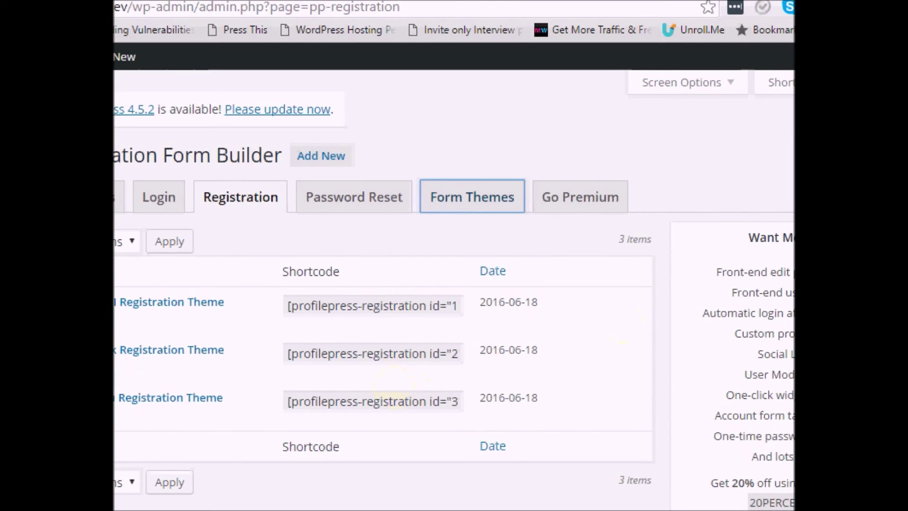
{"action": "scroll", "coordinate": [390, 193], "scroll_direction": "down", "scroll_amount": 2}
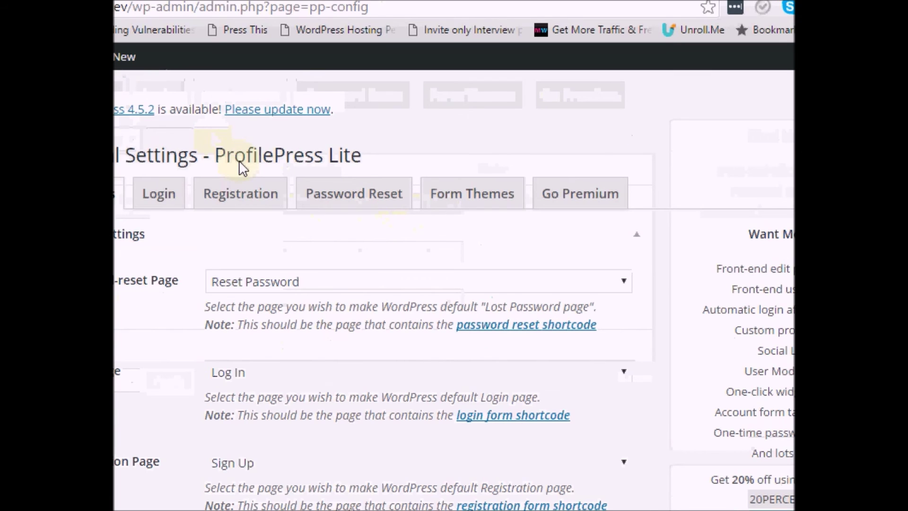
{"action": "left_click", "coordinate": [164, 199]}
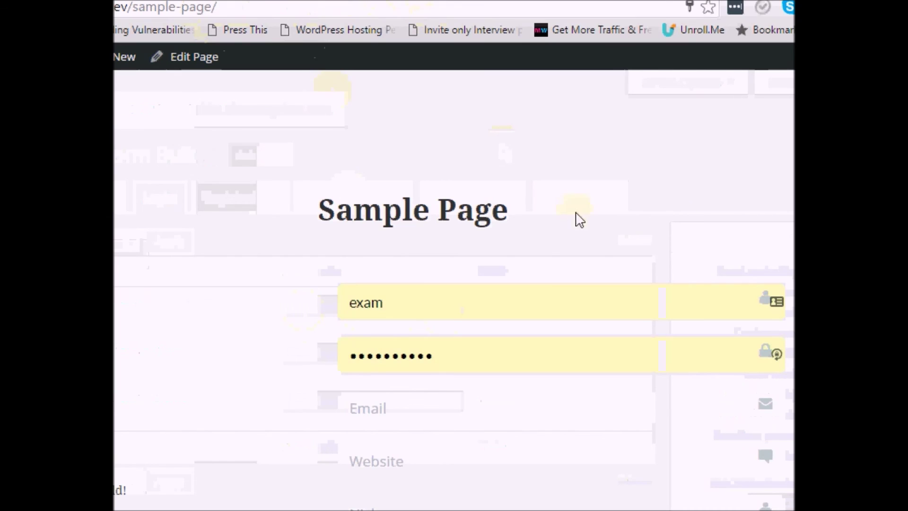
Step: Examine the full registration form on the published Sample Page, down to its register button and login link
{"action": "scroll", "coordinate": [562, 284], "scroll_direction": "down", "scroll_amount": 6}
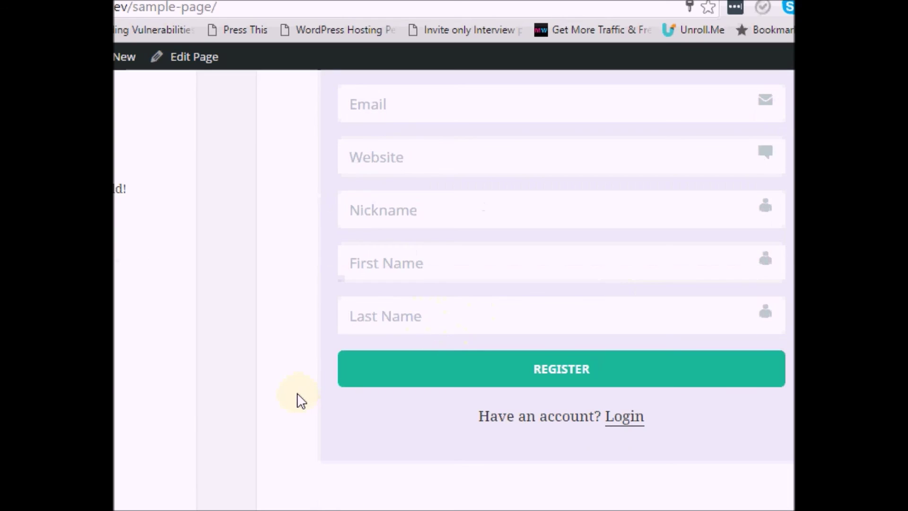
{"action": "scroll", "coordinate": [301, 401], "scroll_direction": "up", "scroll_amount": 5}
{"action": "scroll", "coordinate": [302, 401], "scroll_direction": "down", "scroll_amount": 3}
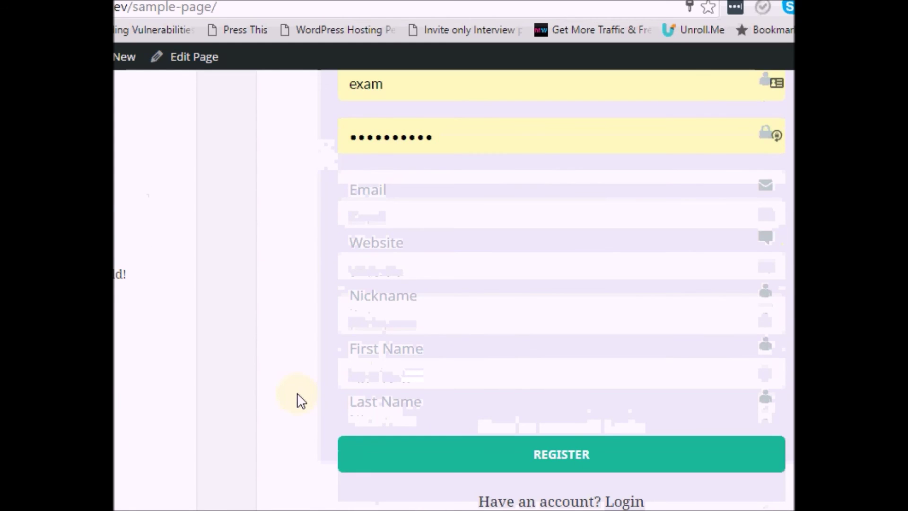